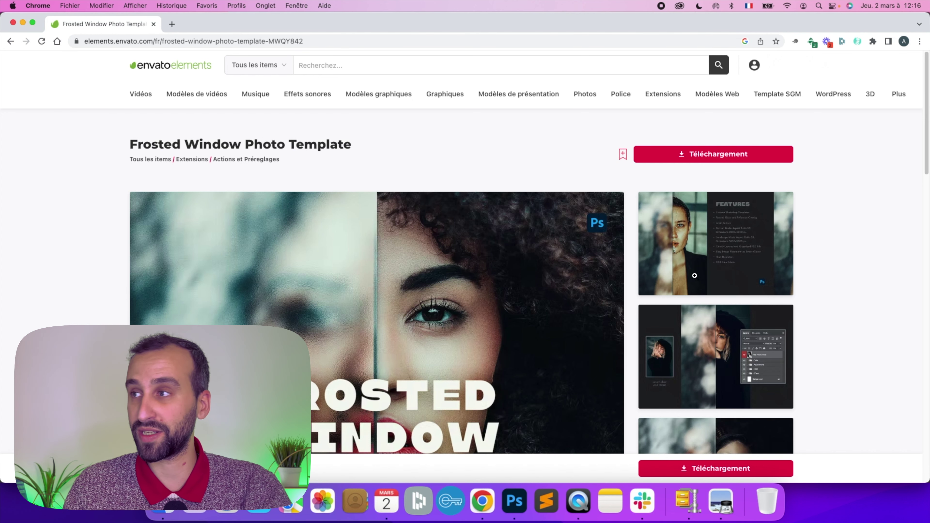
- Preview the PSD Templates folder, then return to the template pack folder
{"action": "scroll", "coordinate": [674, 178], "scroll_direction": "down", "scroll_amount": 1}
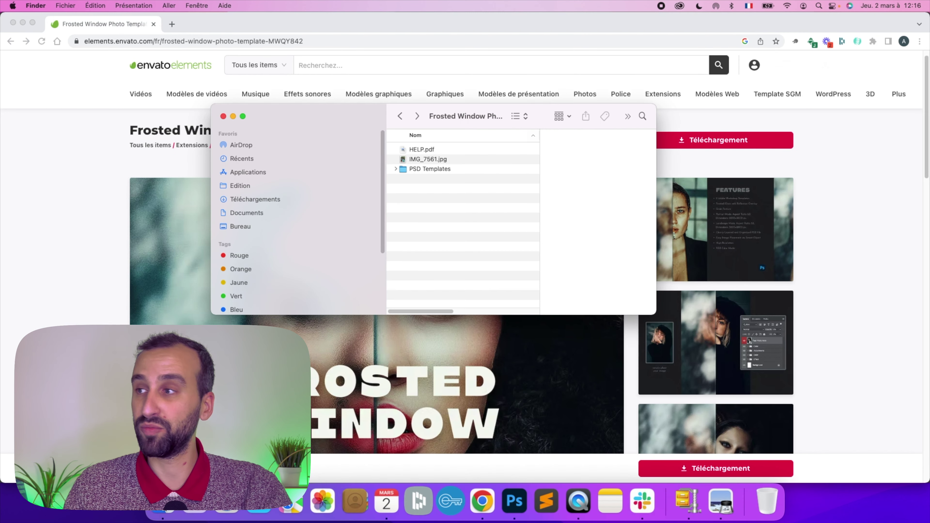
{"action": "left_click", "coordinate": [432, 171]}
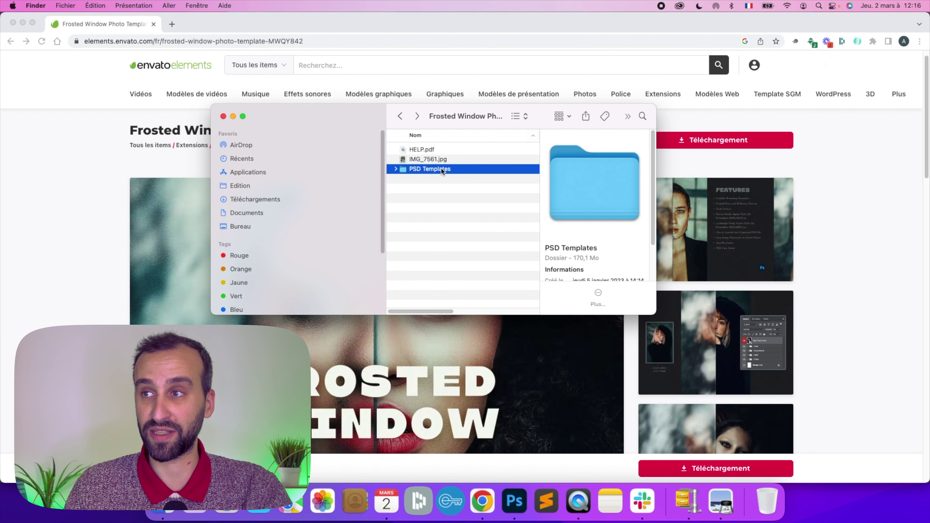
{"action": "double_click", "coordinate": [442, 168]}
{"action": "left_click", "coordinate": [401, 117]}
- Open HELP.pdf, read through the instructions, and close it
{"action": "double_click", "coordinate": [435, 148]}
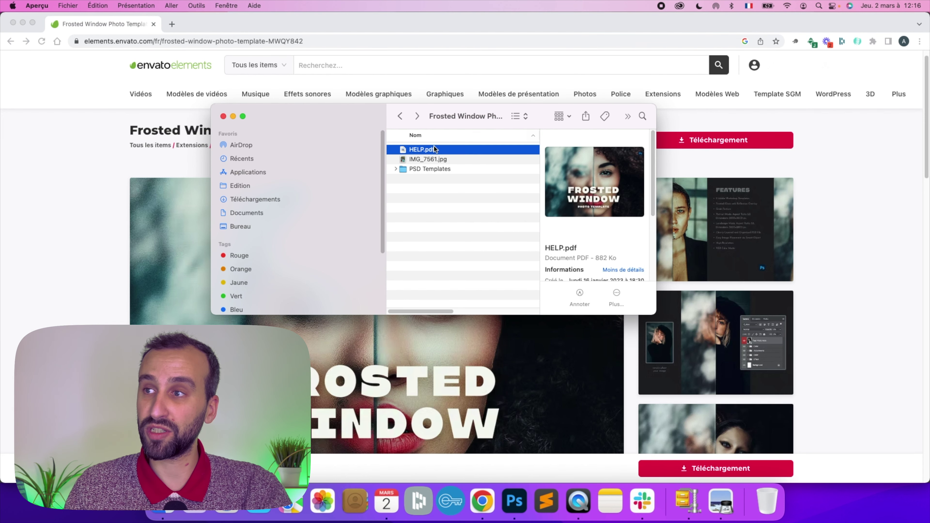
{"action": "scroll", "coordinate": [289, 190], "scroll_direction": "up", "scroll_amount": 5}
{"action": "scroll", "coordinate": [307, 216], "scroll_direction": "up", "scroll_amount": 4}
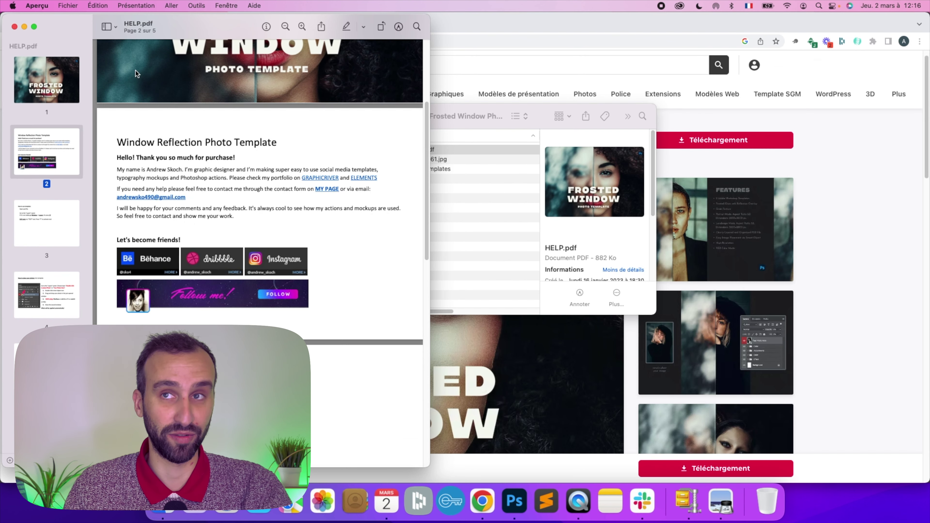
{"action": "left_click", "coordinate": [15, 27]}
- Preview IMG_7561.jpg, then open PSD Templates and select portrait.psd
{"action": "left_click", "coordinate": [441, 159]}
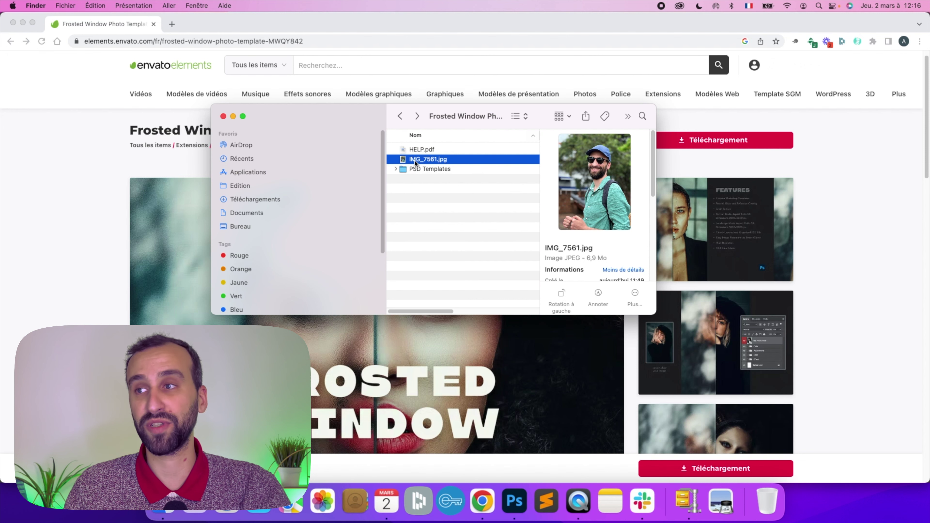
{"action": "double_click", "coordinate": [431, 169]}
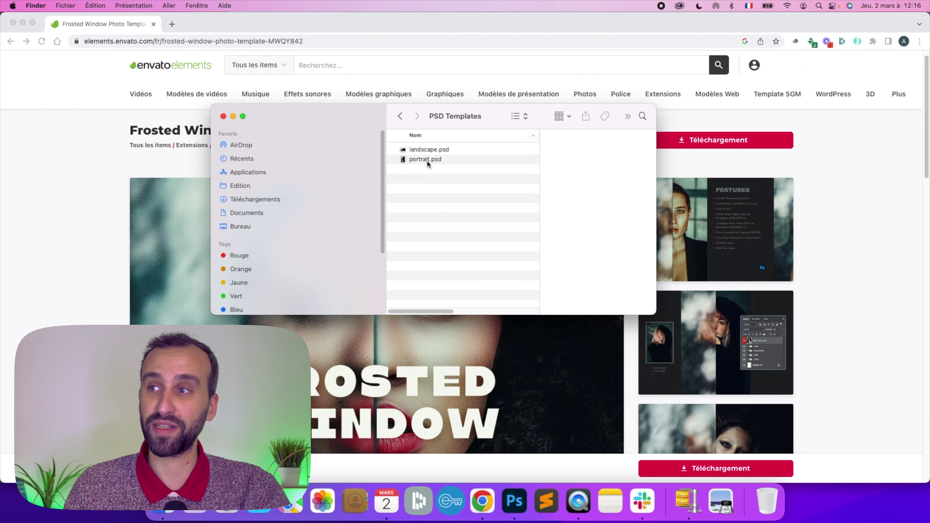
{"action": "left_click", "coordinate": [428, 163]}
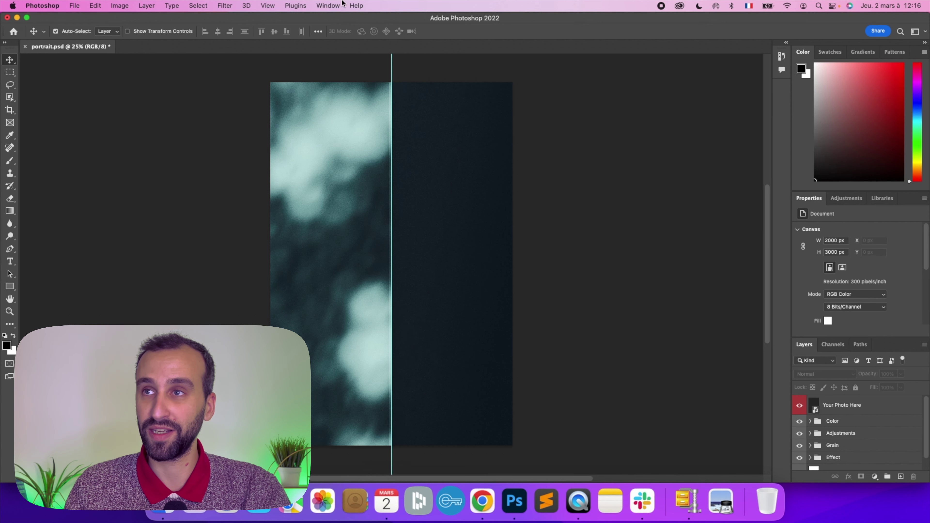
- Check the View menu without changes and select the Your Photo Here layer
{"action": "left_click", "coordinate": [269, 4]}
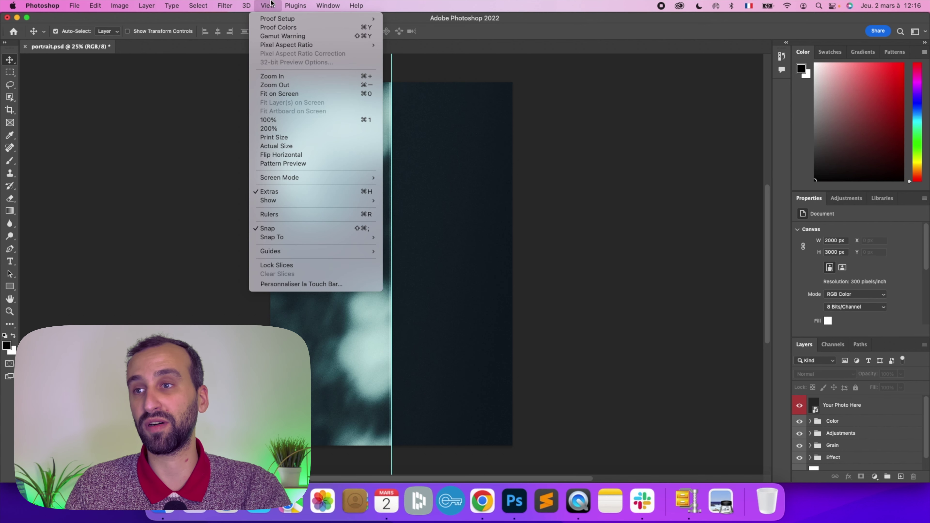
{"action": "left_click", "coordinate": [461, 186]}
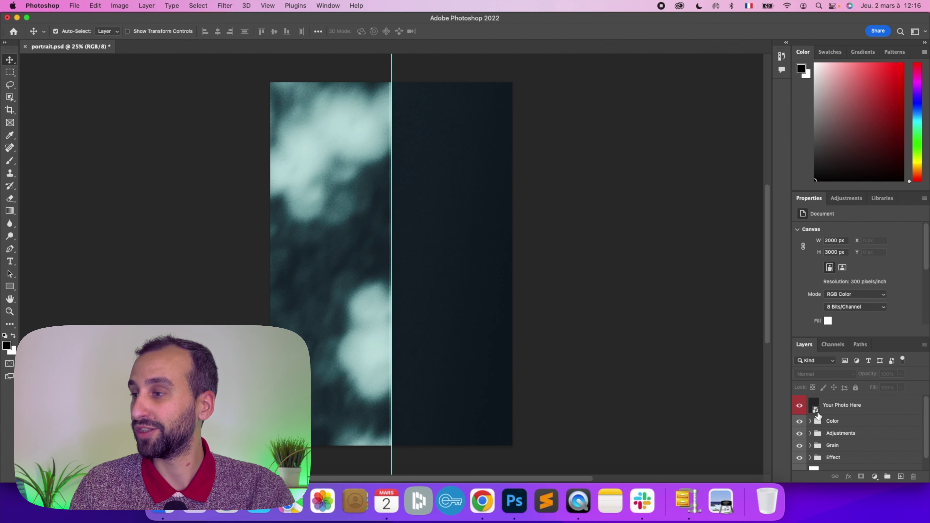
{"action": "left_click", "coordinate": [849, 409]}
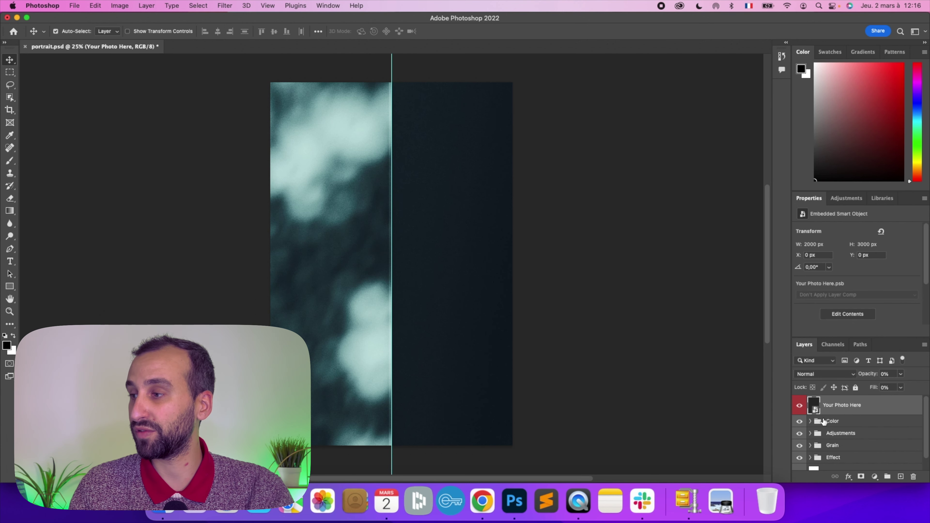
- Open the Your Photo Here smart object and drag IMG_7561.jpg from Finder into it
{"action": "double_click", "coordinate": [817, 413]}
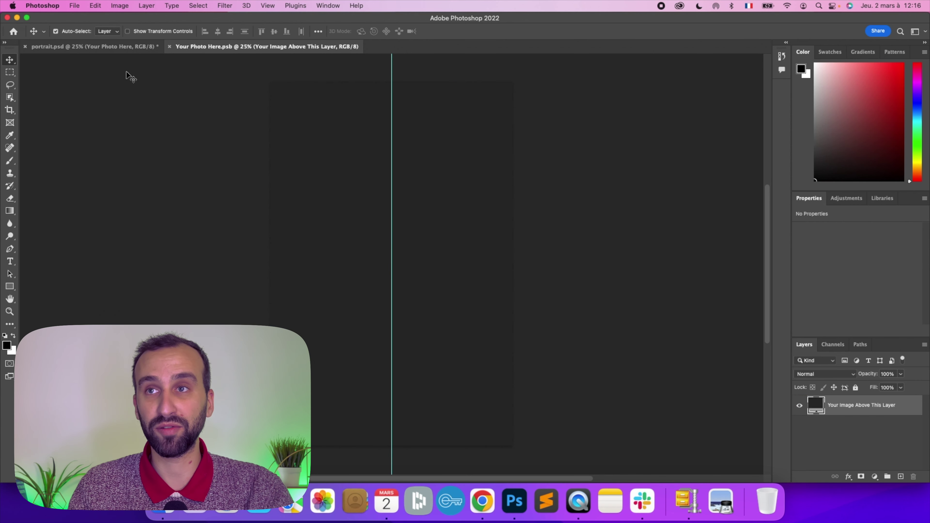
{"action": "left_click", "coordinate": [105, 51]}
{"action": "left_click", "coordinate": [198, 46]}
{"action": "left_click", "coordinate": [156, 514]}
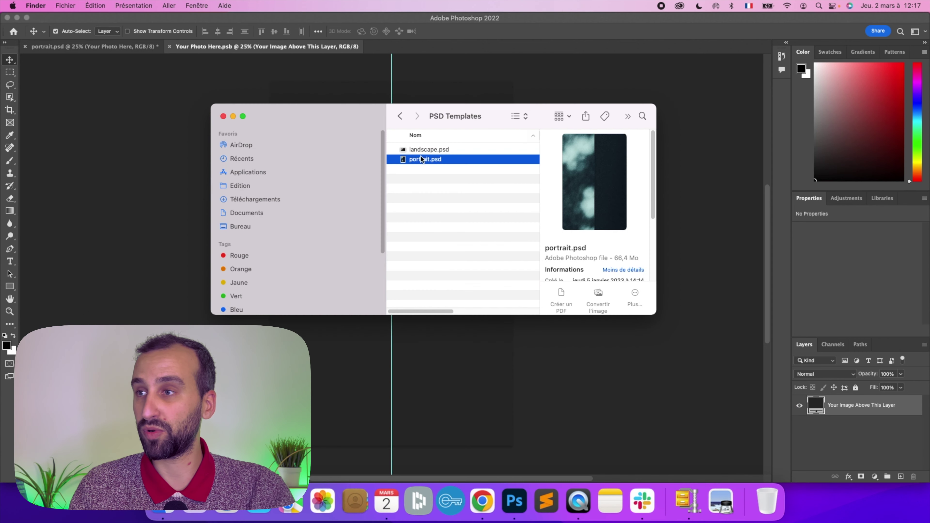
{"action": "left_click", "coordinate": [400, 116]}
{"action": "left_click", "coordinate": [439, 159]}
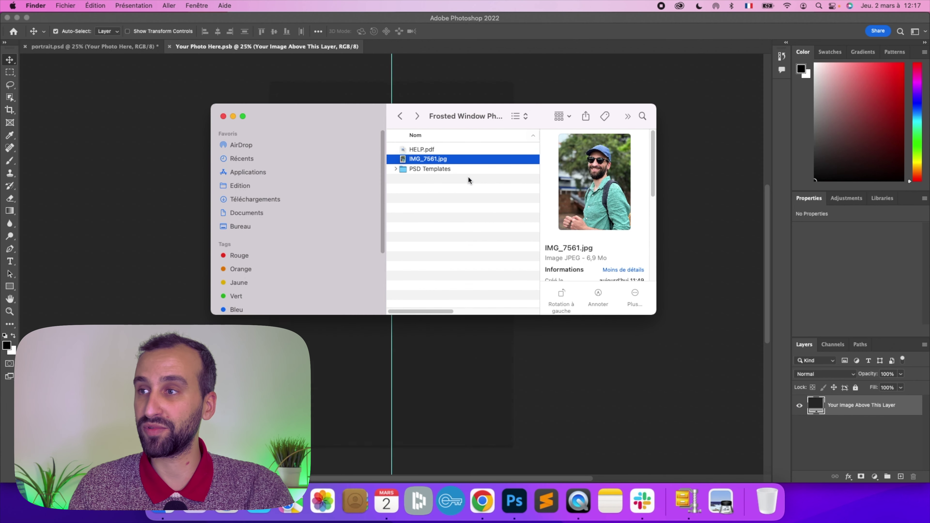
{"action": "left_click_drag", "start_coordinate": [440, 159], "coordinate": [447, 347]}
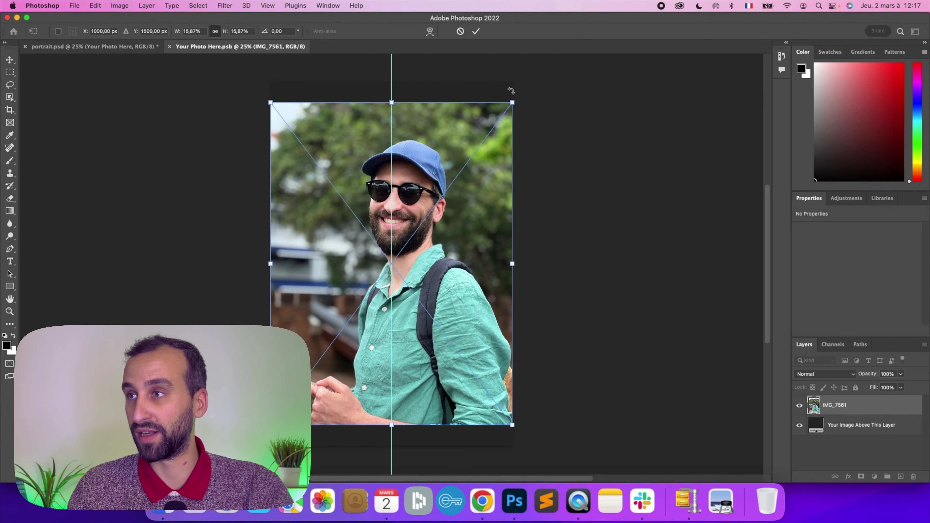
- Enlarge the photo to about 22%, shift it left to frame the man, commit and save
{"action": "left_click_drag", "start_coordinate": [513, 99], "coordinate": [547, 59]}
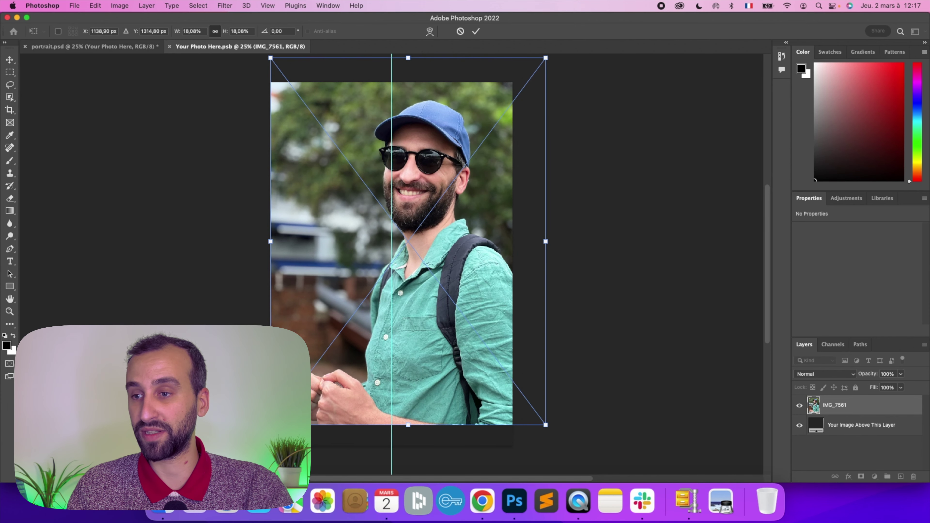
{"action": "left_click_drag", "start_coordinate": [270, 425], "coordinate": [208, 504]}
{"action": "left_click_drag", "start_coordinate": [395, 367], "coordinate": [381, 361]}
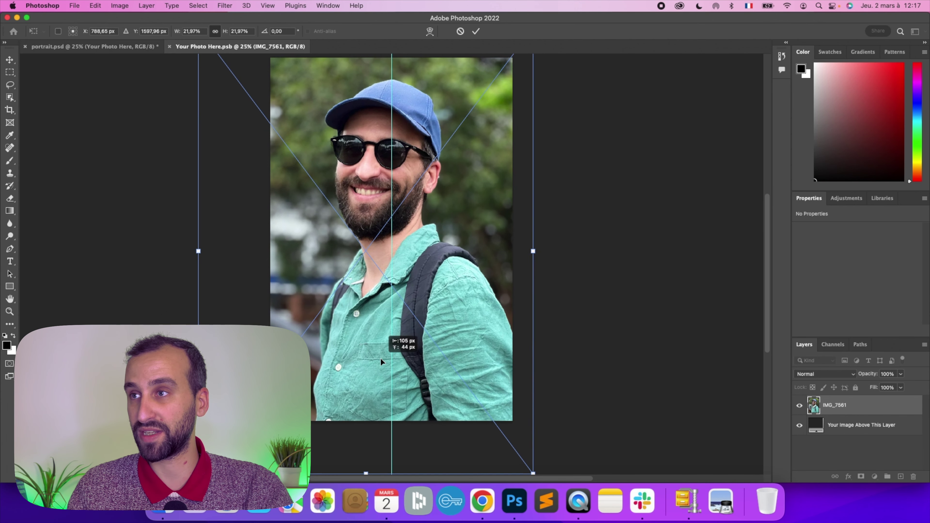
{"action": "left_click", "coordinate": [10, 62]}
{"action": "left_click", "coordinate": [74, 5]}
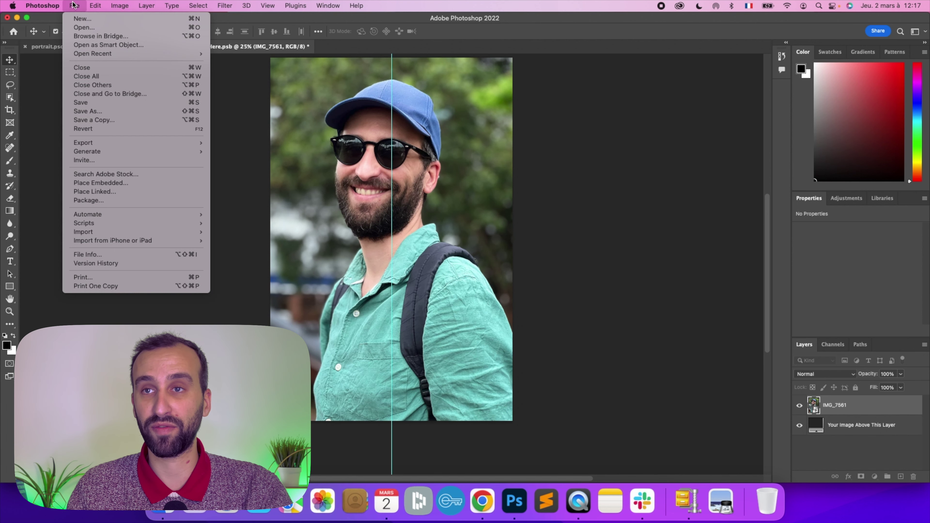
{"action": "left_click", "coordinate": [101, 103]}
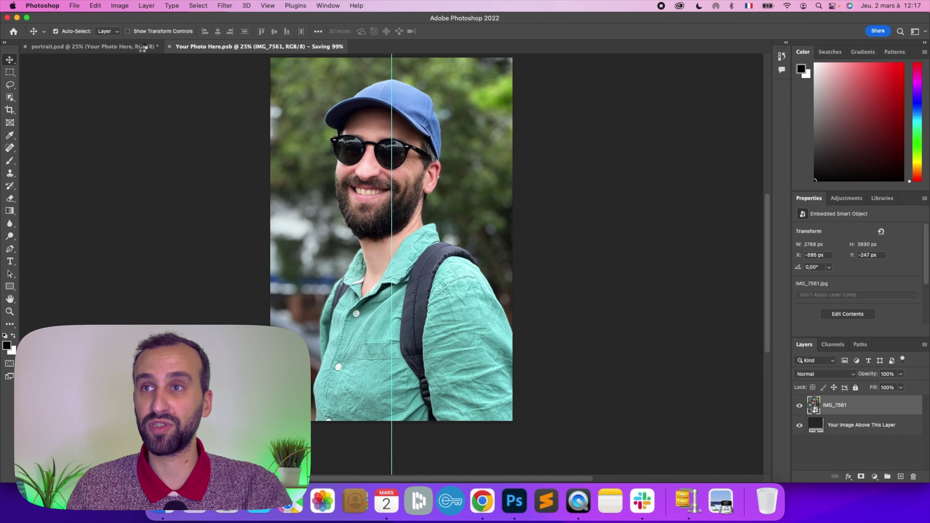
- View the frosted result in portrait.psd and hide the canvas guide line
{"action": "left_click", "coordinate": [143, 47]}
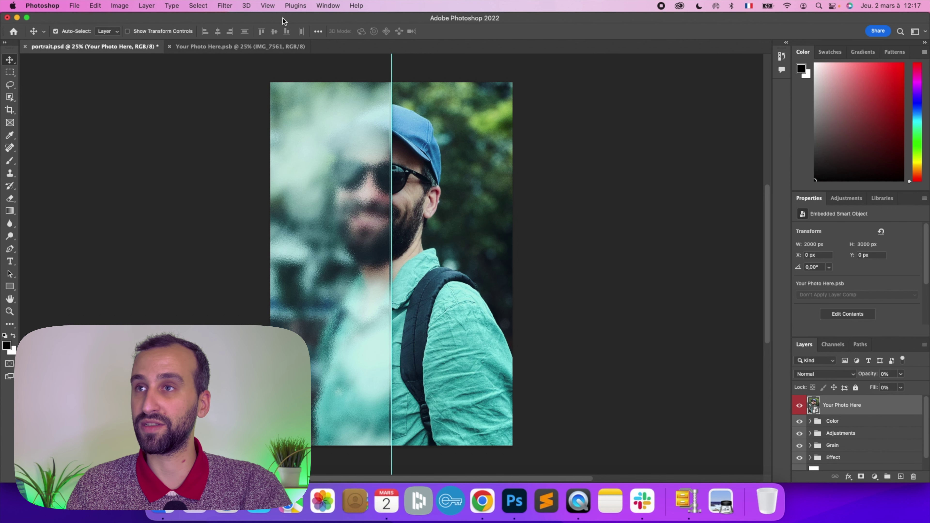
{"action": "left_click", "coordinate": [268, 5]}
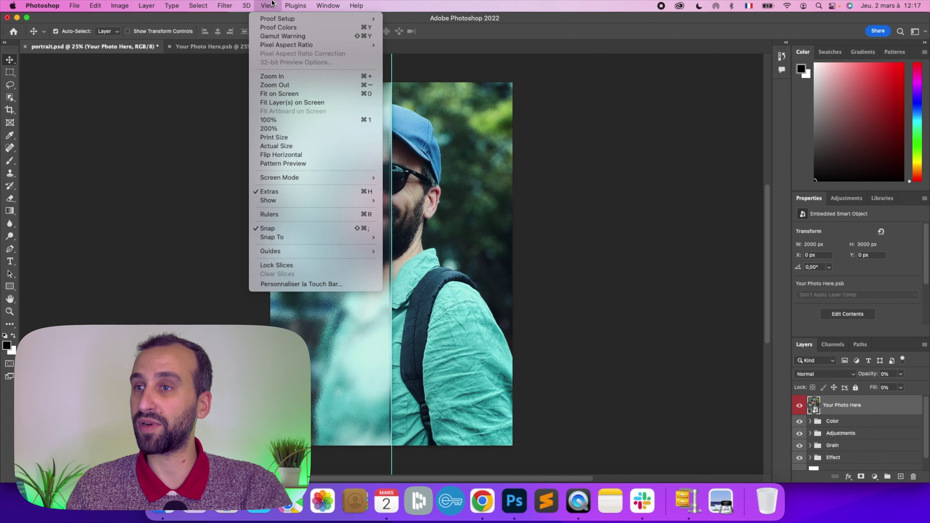
{"action": "left_click", "coordinate": [323, 196]}
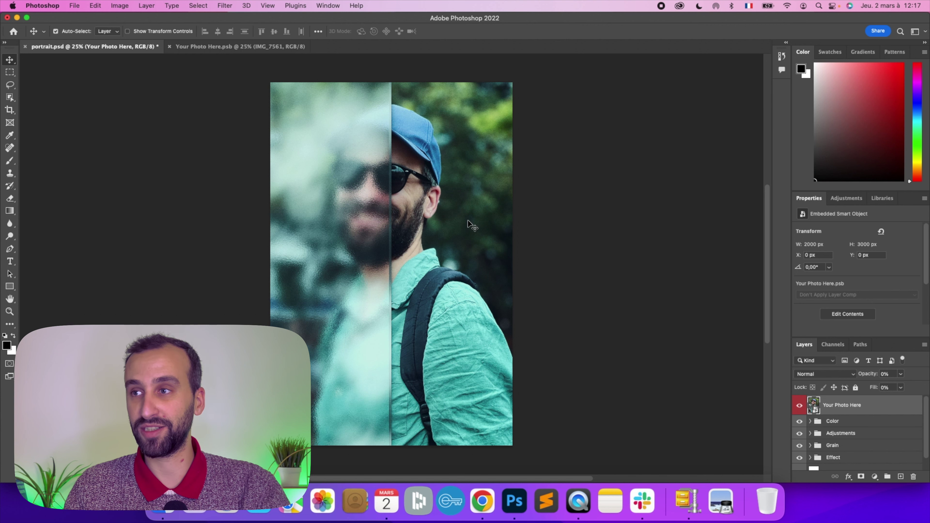
- Shift the man's photo further left in Your Photo Here.psb and save it
{"action": "left_click", "coordinate": [257, 47]}
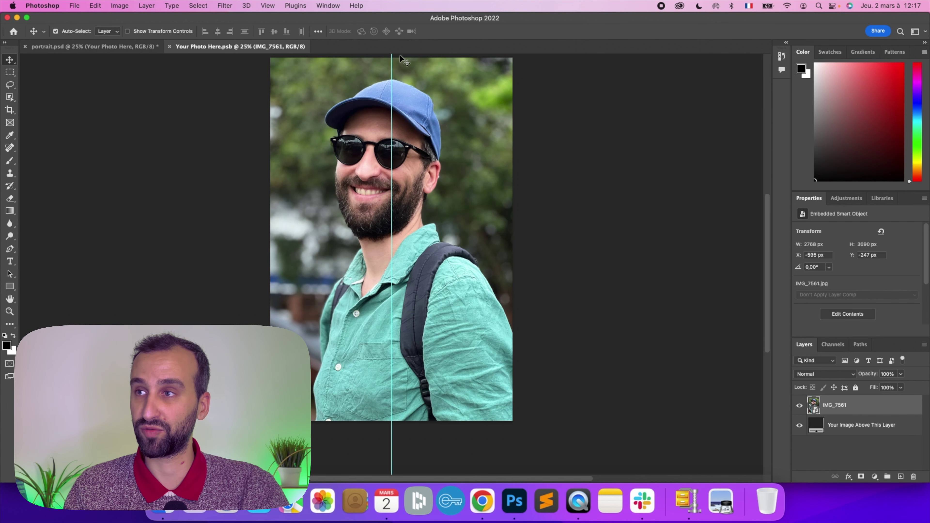
{"action": "mouse_move", "coordinate": [353, 226]}
{"action": "left_mouse_down"}
{"action": "mouse_move", "coordinate": [399, 224]}
{"action": "mouse_move", "coordinate": [311, 225]}
{"action": "left_mouse_up"}
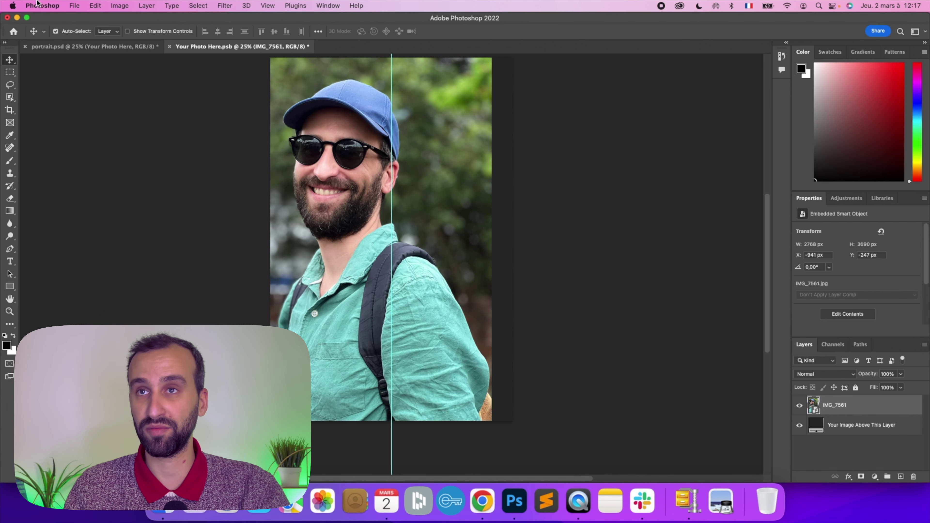
{"action": "left_click", "coordinate": [74, 6]}
{"action": "left_click", "coordinate": [88, 103]}
{"action": "left_click", "coordinate": [104, 47]}
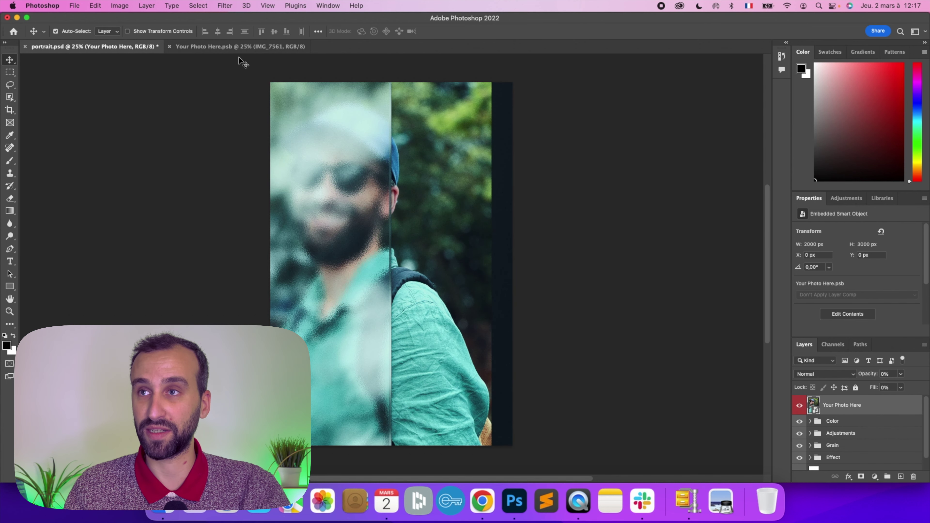
- Scale the photo up to fill the frame, commit, and save so portrait.psd updates
{"action": "left_click", "coordinate": [239, 46]}
{"action": "left_click_drag", "start_coordinate": [476, 160], "coordinate": [509, 96]}
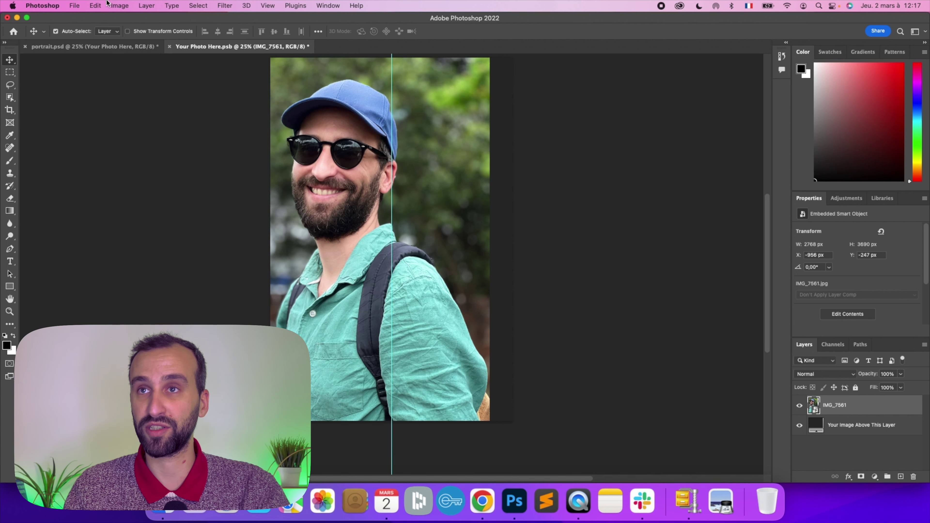
{"action": "left_click", "coordinate": [95, 6]}
{"action": "left_click", "coordinate": [249, 234]}
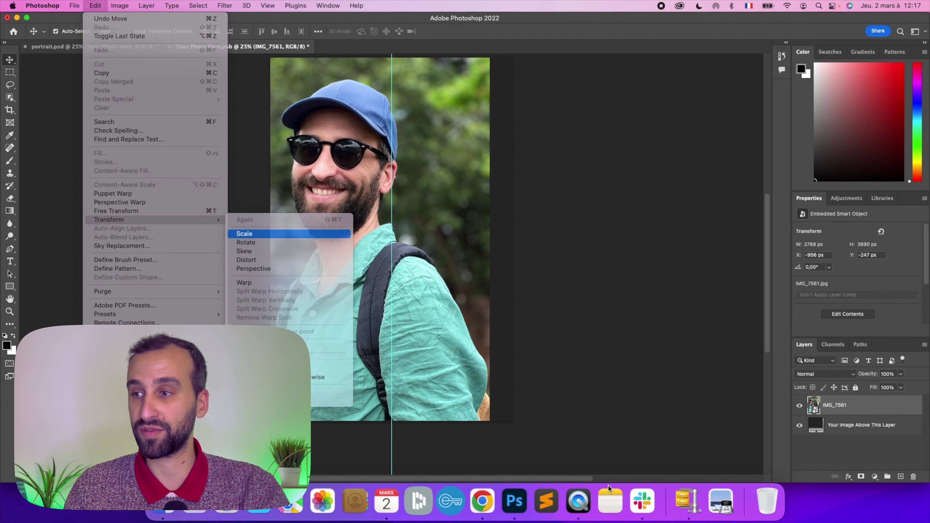
{"action": "left_click_drag", "start_coordinate": [490, 472], "coordinate": [519, 460]}
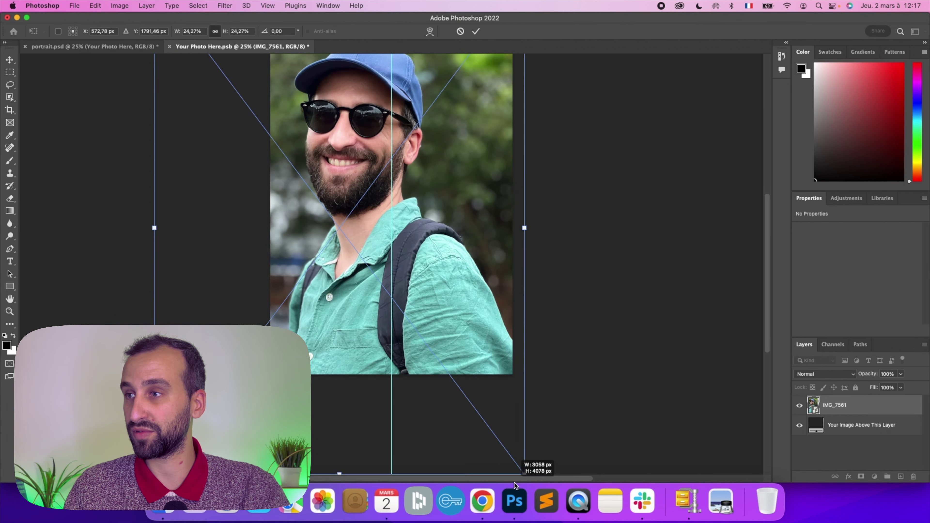
{"action": "scroll", "coordinate": [512, 431], "scroll_direction": "up", "scroll_amount": 5}
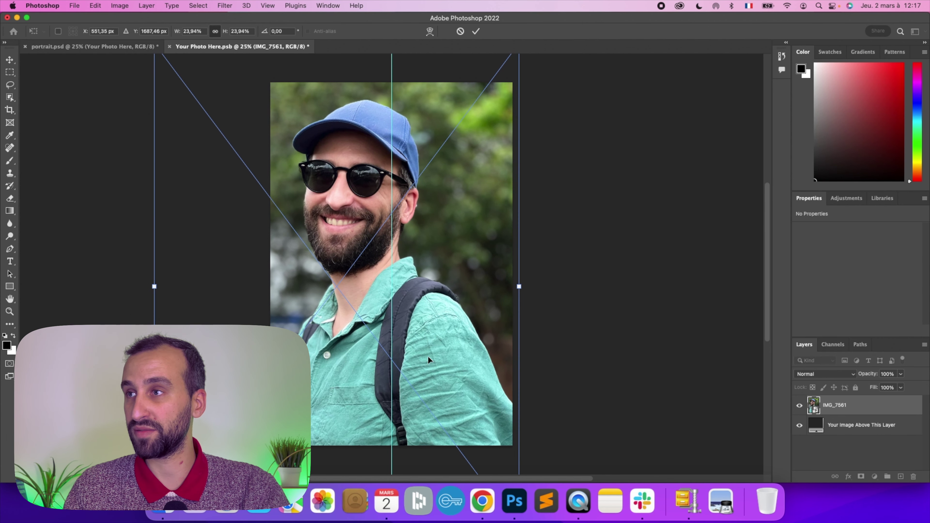
{"action": "left_click", "coordinate": [36, 47]}
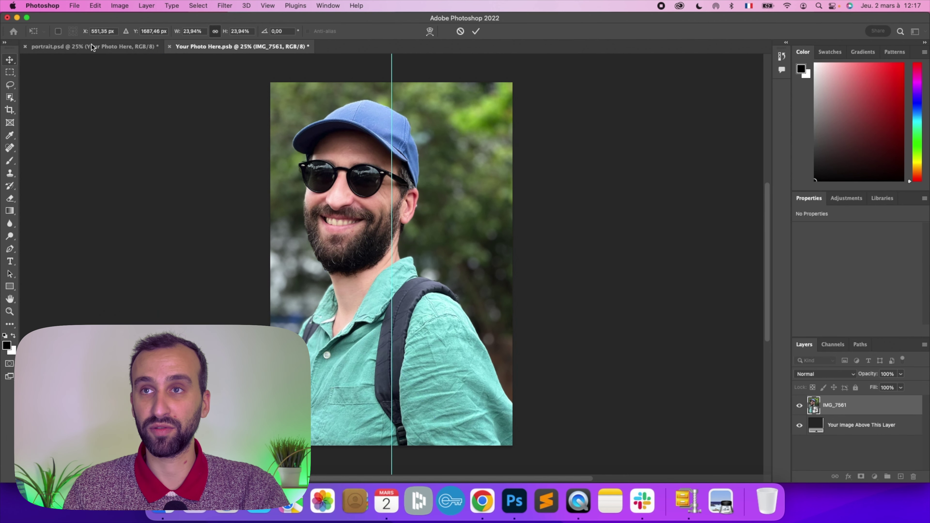
{"action": "left_click", "coordinate": [200, 47]}
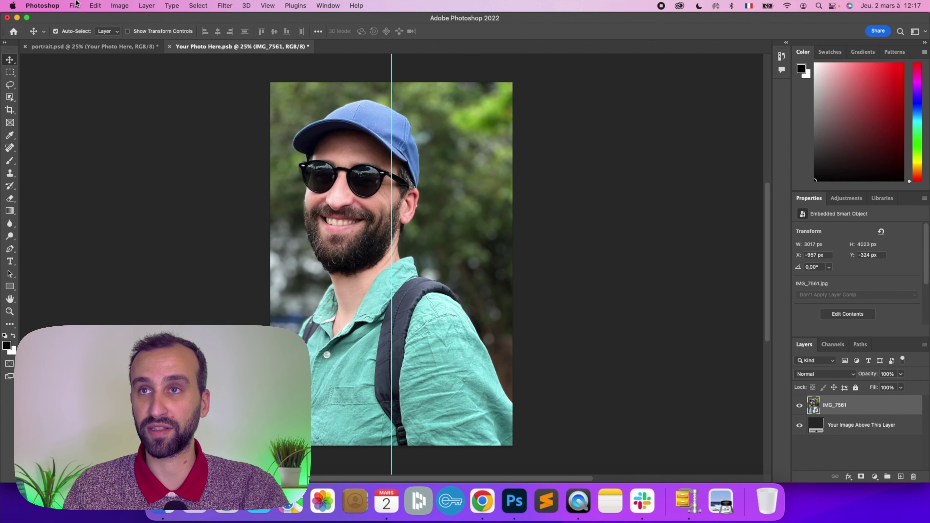
{"action": "left_click", "coordinate": [75, 5]}
{"action": "left_click", "coordinate": [91, 101]}
{"action": "left_click", "coordinate": [106, 47]}
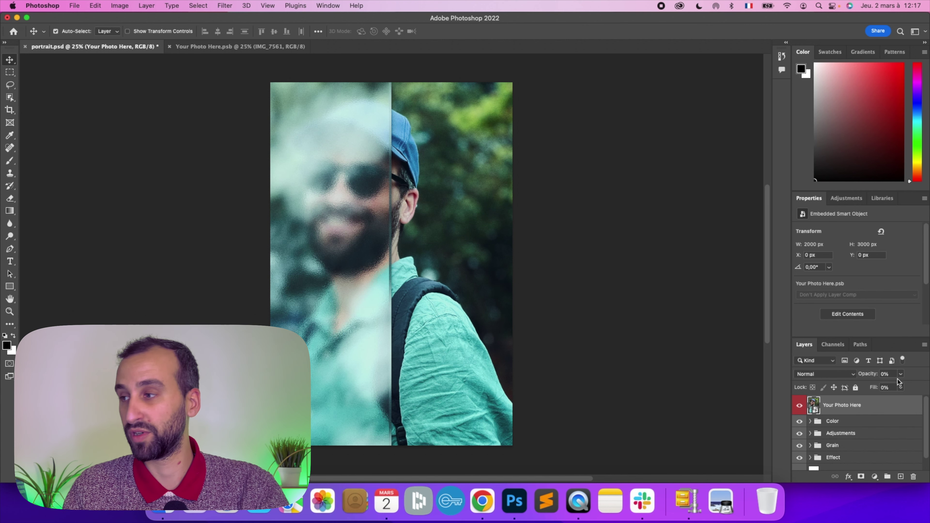
- Expand the Color and Effect groups and select the Base shape layer
{"action": "scroll", "coordinate": [831, 446], "scroll_direction": "down", "scroll_amount": 1}
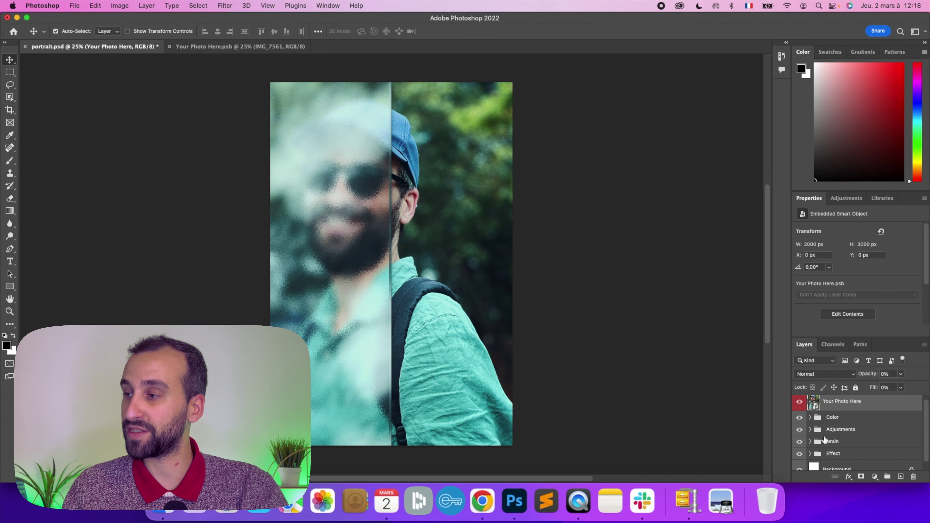
{"action": "left_click", "coordinate": [810, 418]}
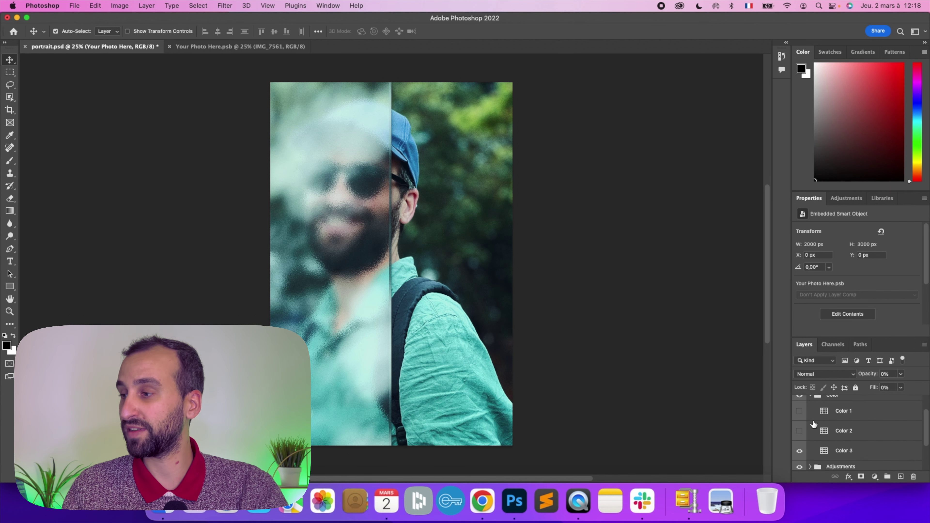
{"action": "scroll", "coordinate": [813, 440], "scroll_direction": "down", "scroll_amount": 5}
{"action": "left_click", "coordinate": [811, 444]}
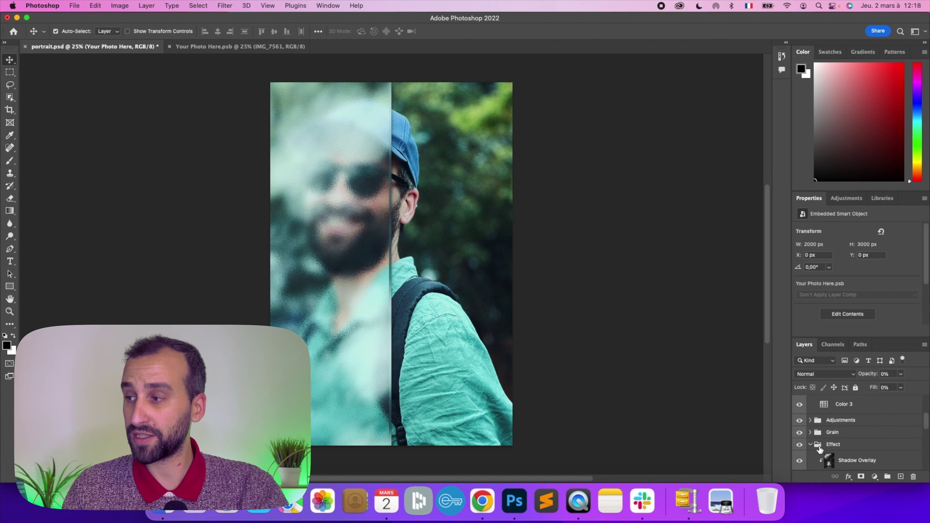
{"action": "scroll", "coordinate": [818, 450], "scroll_direction": "down", "scroll_amount": 3}
{"action": "scroll", "coordinate": [810, 446], "scroll_direction": "down", "scroll_amount": 2}
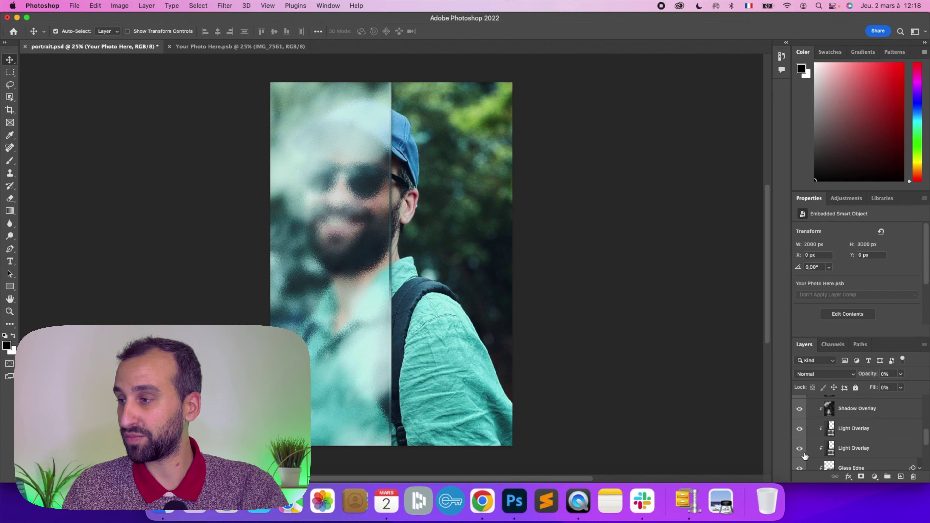
{"action": "scroll", "coordinate": [838, 452], "scroll_direction": "down", "scroll_amount": 2}
{"action": "scroll", "coordinate": [844, 454], "scroll_direction": "down", "scroll_amount": 1}
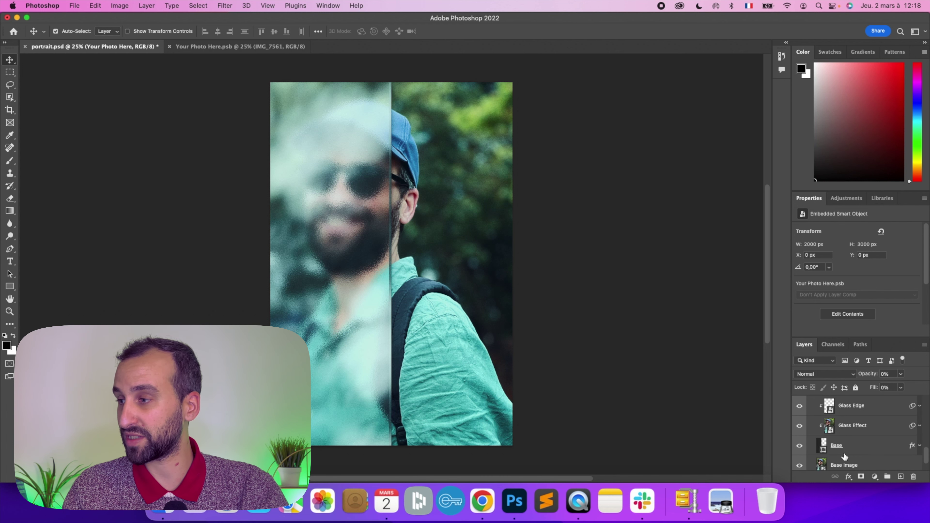
{"action": "left_click", "coordinate": [841, 451]}
- Select the Base layer and slide the frosted strip right, then back toward the middle
{"action": "left_click", "coordinate": [425, 185]}
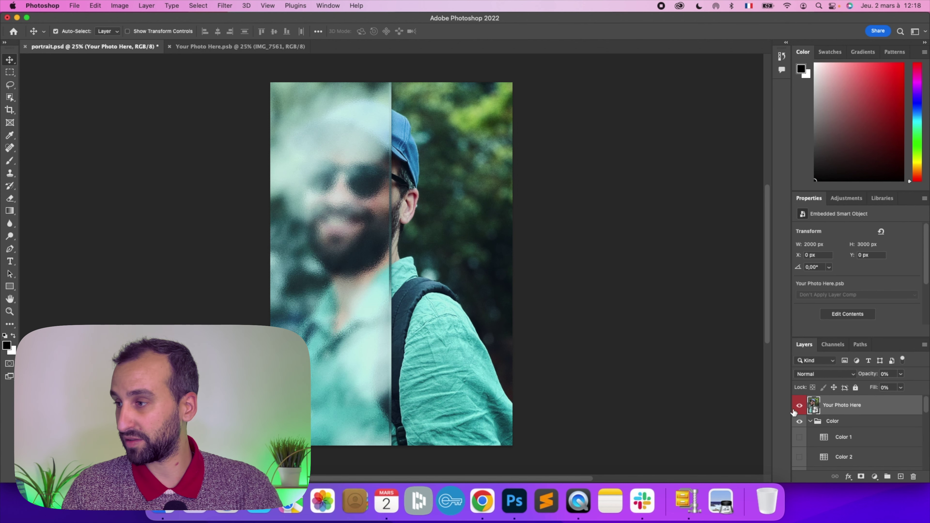
{"action": "scroll", "coordinate": [835, 421], "scroll_direction": "down", "scroll_amount": 3}
{"action": "scroll", "coordinate": [836, 425], "scroll_direction": "down", "scroll_amount": 3}
{"action": "scroll", "coordinate": [837, 428], "scroll_direction": "down", "scroll_amount": 2}
{"action": "left_click", "coordinate": [842, 443]}
{"action": "left_click", "coordinate": [838, 421]}
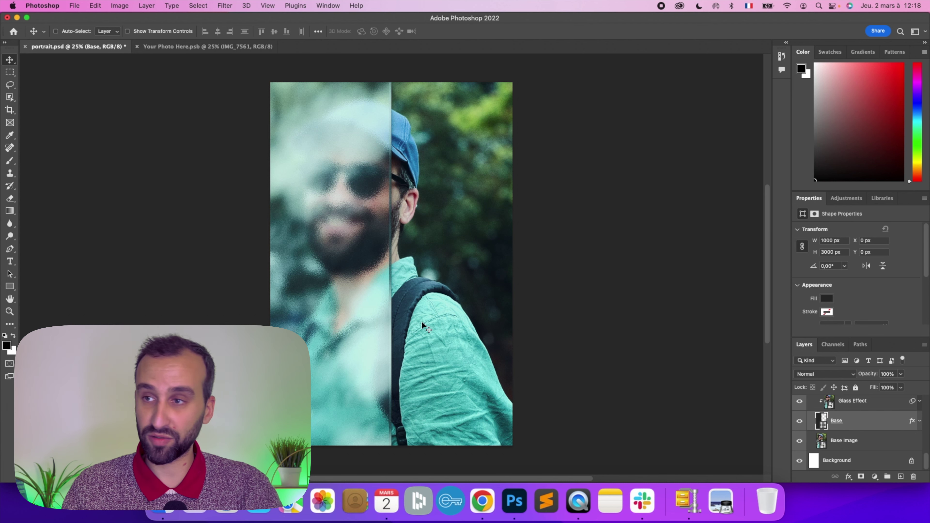
{"action": "left_click_drag", "start_coordinate": [369, 293], "coordinate": [488, 294]}
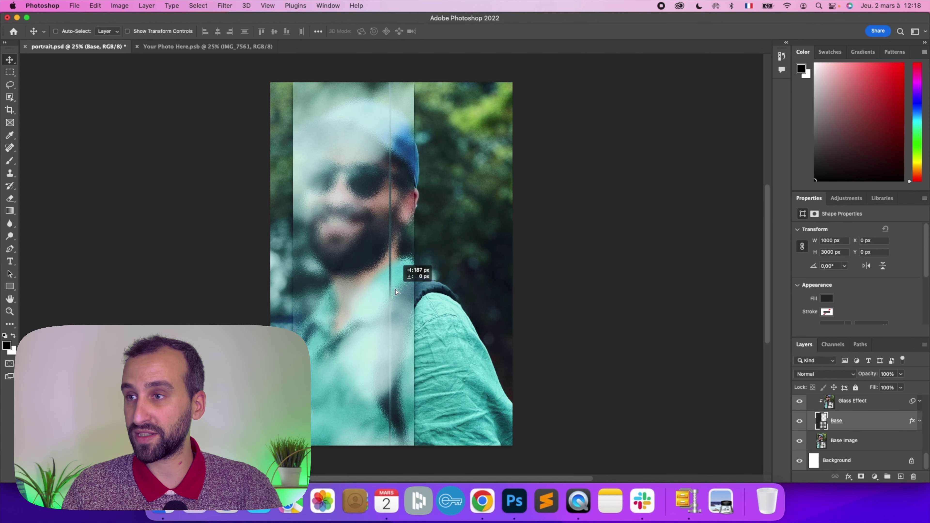
{"action": "left_click_drag", "start_coordinate": [488, 293], "coordinate": [428, 292]}
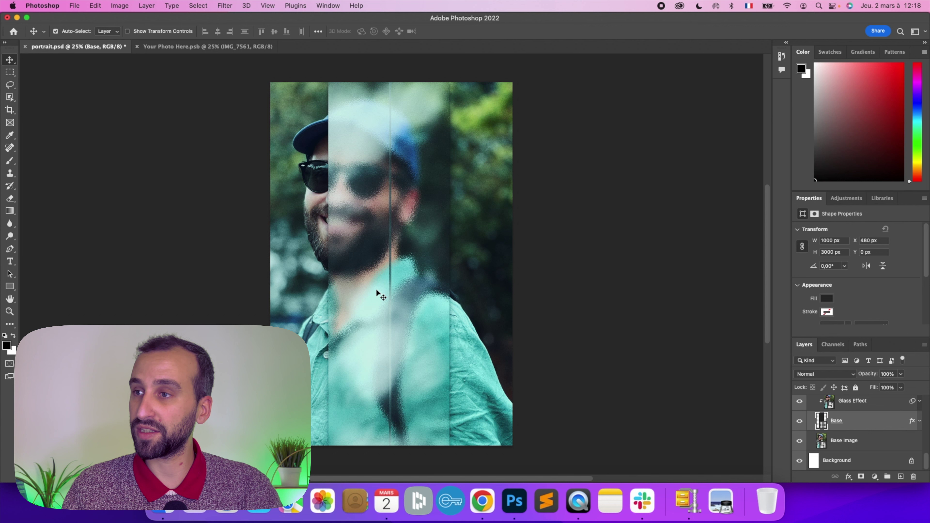
- Hide both Glass Edge layers and move the frosted strip back to the left half
{"action": "scroll", "coordinate": [805, 432], "scroll_direction": "up", "scroll_amount": 2}
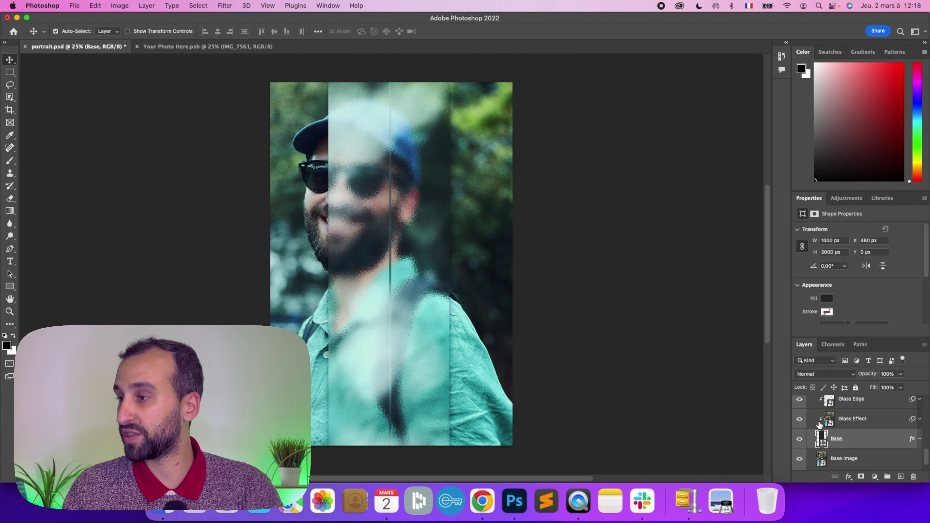
{"action": "scroll", "coordinate": [800, 438], "scroll_direction": "up", "scroll_amount": 1}
{"action": "left_click", "coordinate": [799, 413]}
{"action": "left_click", "coordinate": [799, 412]}
{"action": "left_click", "coordinate": [800, 433]}
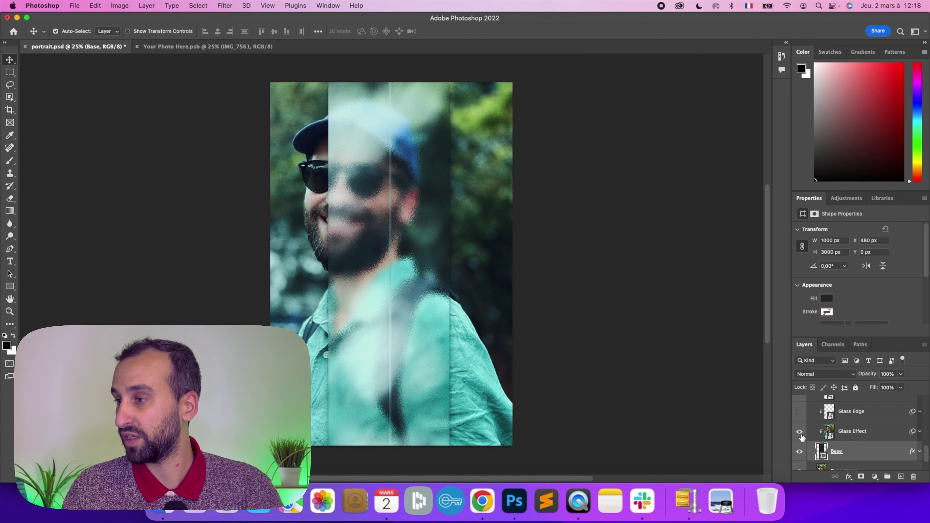
{"action": "scroll", "coordinate": [809, 431], "scroll_direction": "up", "scroll_amount": 1}
{"action": "left_click", "coordinate": [800, 408]}
{"action": "left_click_drag", "start_coordinate": [339, 314], "coordinate": [342, 299]}
- Scale the Base frosted strip to 229.81% width so it spans the whole canvas
{"action": "left_click", "coordinate": [95, 6]}
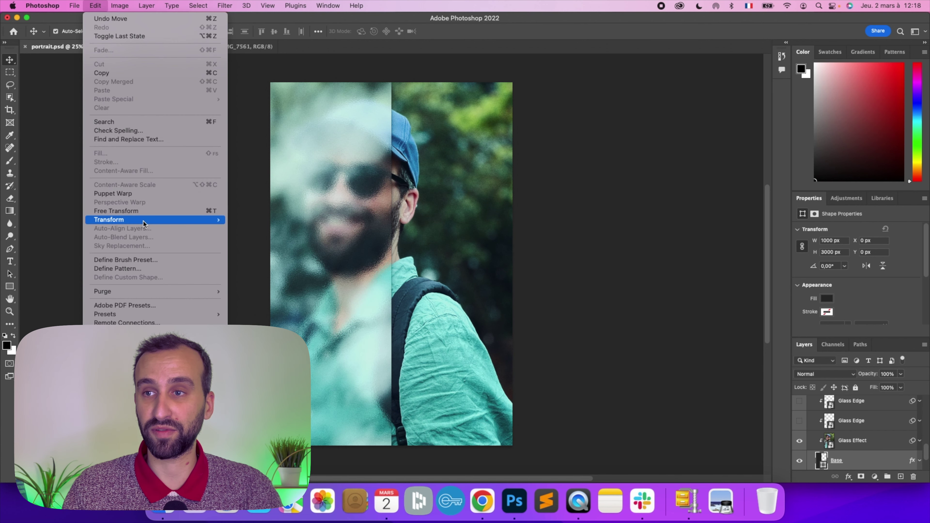
{"action": "mouse_move", "coordinate": [109, 219]}
{"action": "left_click", "coordinate": [271, 234]}
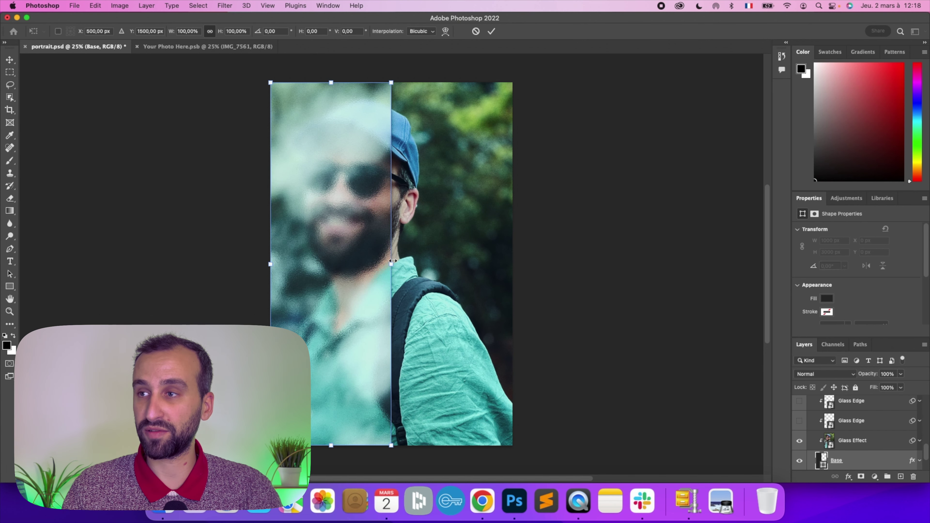
{"action": "left_click_drag", "start_coordinate": [393, 261], "coordinate": [549, 261]}
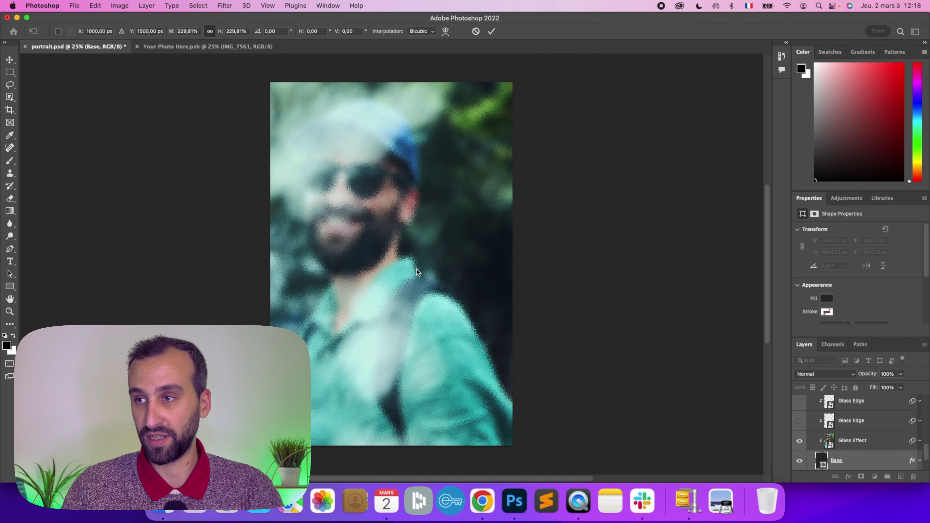
{"action": "key", "text": "Return"}
- Hide the Color group's teal tint and select the Adjustments group
{"action": "scroll", "coordinate": [878, 426], "scroll_direction": "up", "scroll_amount": 5}
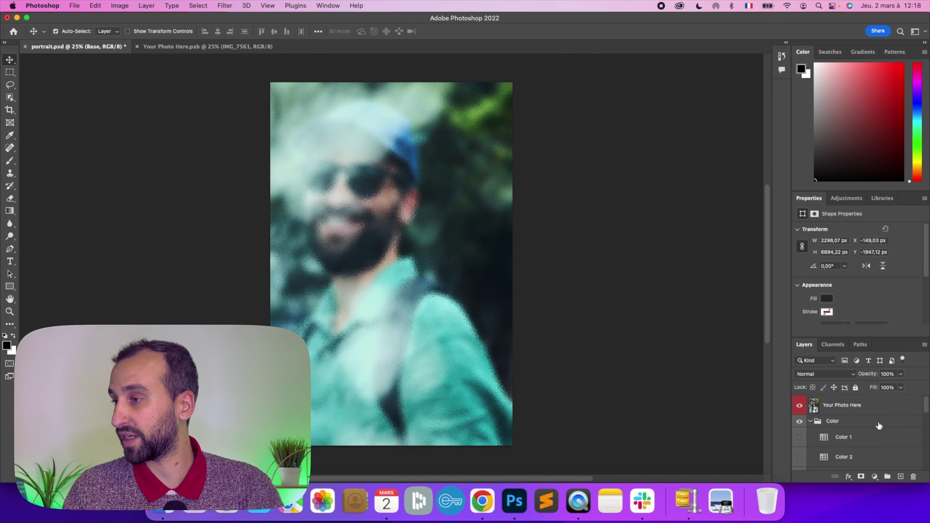
{"action": "left_click", "coordinate": [800, 423]}
{"action": "scroll", "coordinate": [824, 437], "scroll_direction": "down", "scroll_amount": 3}
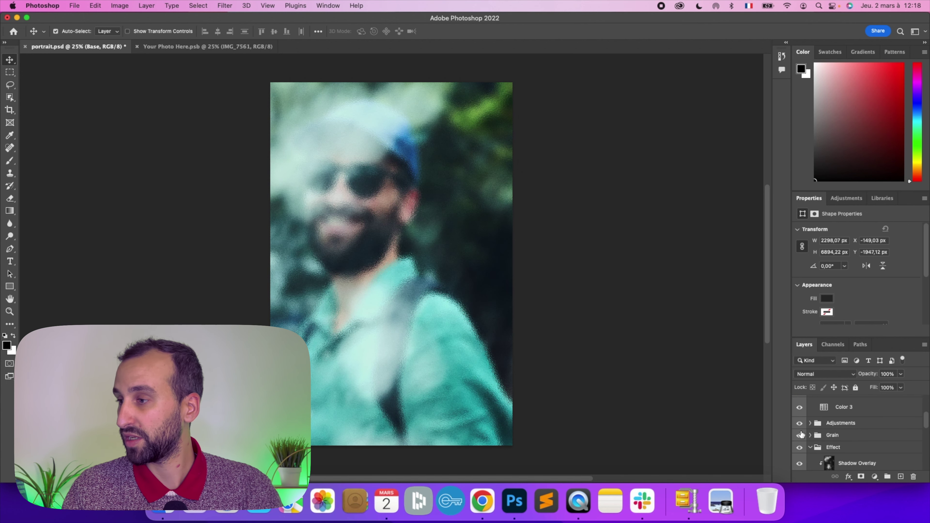
{"action": "left_click", "coordinate": [808, 425]}
{"action": "scroll", "coordinate": [835, 447], "scroll_direction": "down", "scroll_amount": 1}
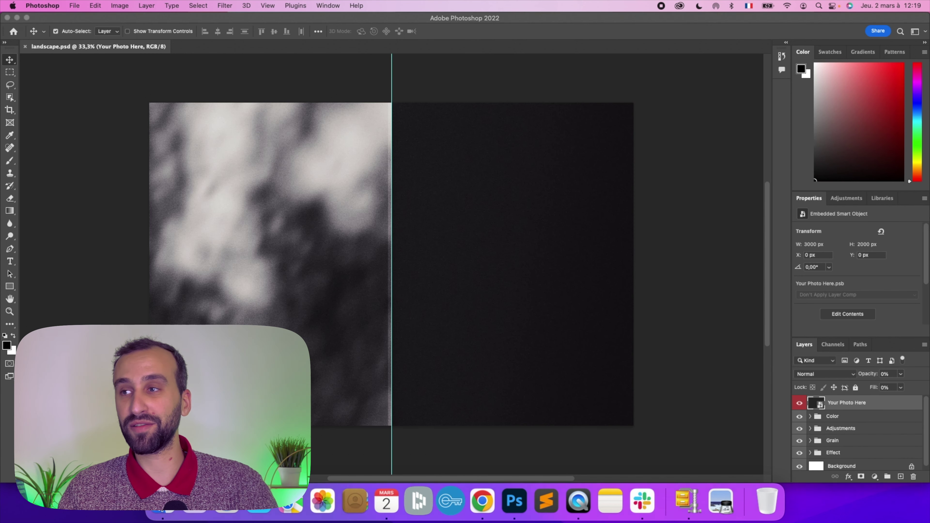
- Open the landscape template's Your Photo Here placeholder and drag IMG_7561.jpg into it
{"action": "left_click", "coordinate": [672, 294]}
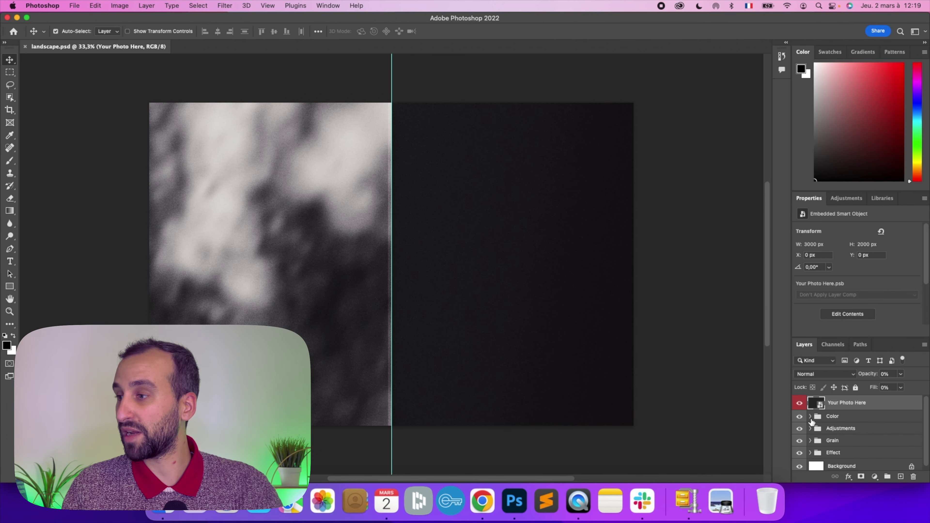
{"action": "double_click", "coordinate": [822, 405]}
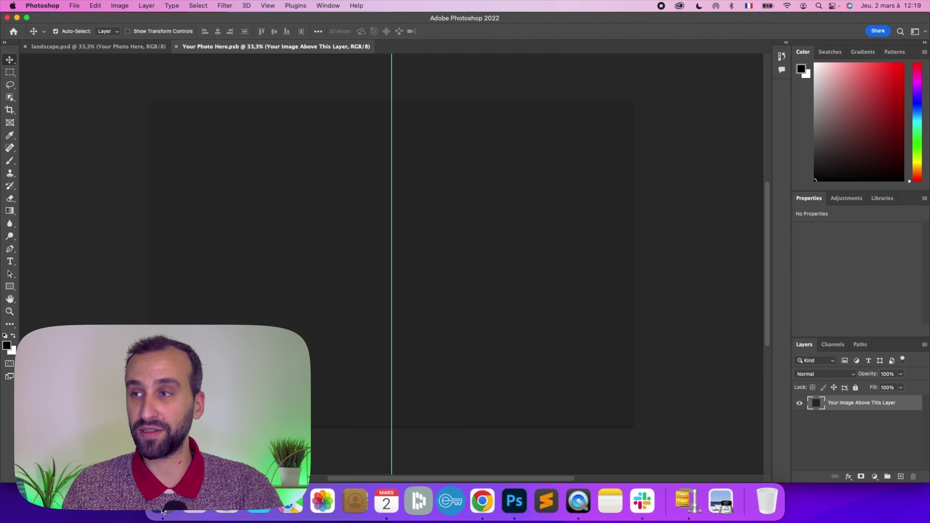
{"action": "left_click", "coordinate": [163, 511]}
{"action": "left_click", "coordinate": [335, 102]}
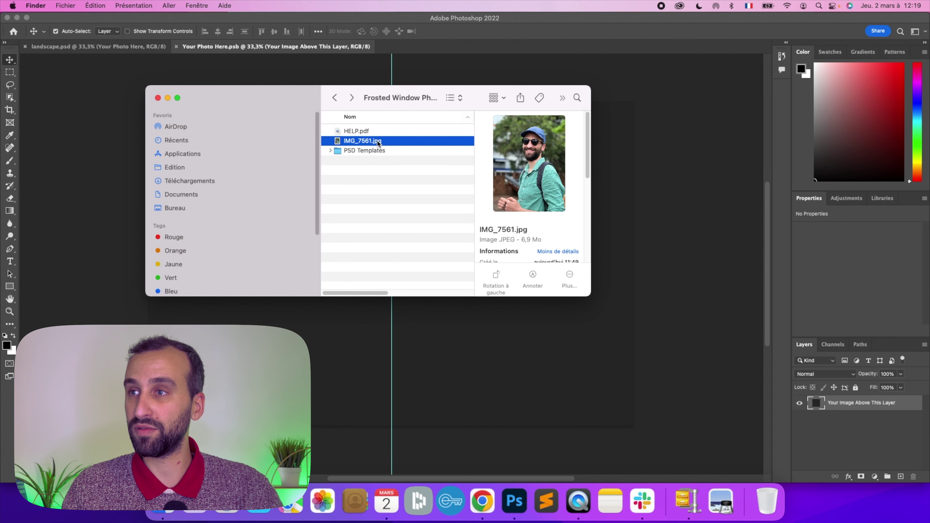
{"action": "left_click_drag", "start_coordinate": [396, 140], "coordinate": [492, 342]}
- Enlarge and reposition the portrait so the face fills the frame, commit, and save
{"action": "left_click_drag", "start_coordinate": [268, 99], "coordinate": [147, 55]}
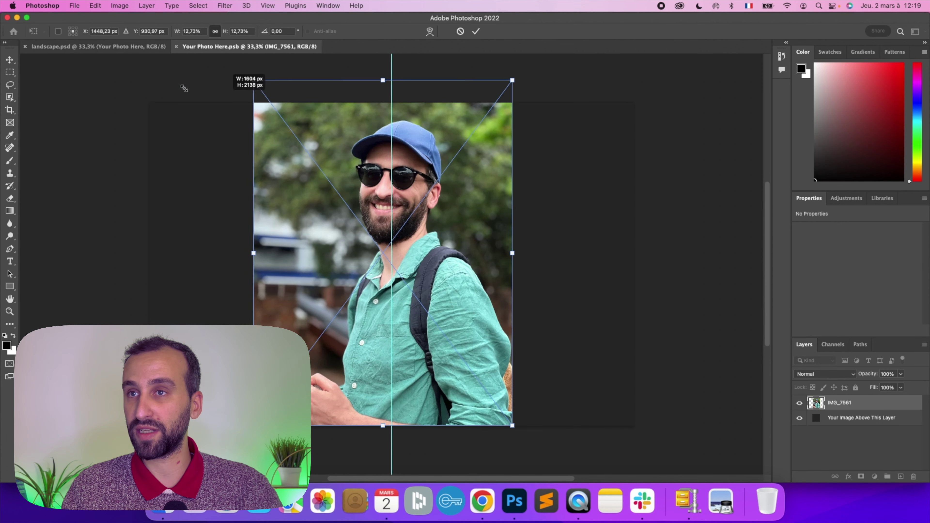
{"action": "left_click_drag", "start_coordinate": [525, 323], "coordinate": [540, 191]}
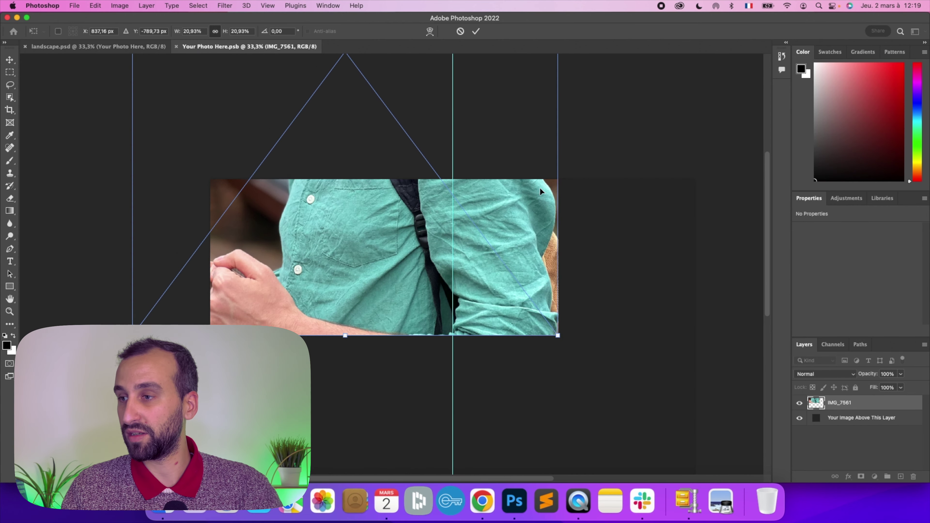
{"action": "left_click_drag", "start_coordinate": [566, 338], "coordinate": [675, 403]}
{"action": "mouse_move", "coordinate": [563, 151]}
{"action": "left_mouse_down"}
{"action": "mouse_move", "coordinate": [574, 350]}
{"action": "mouse_move", "coordinate": [583, 361]}
{"action": "left_mouse_up"}
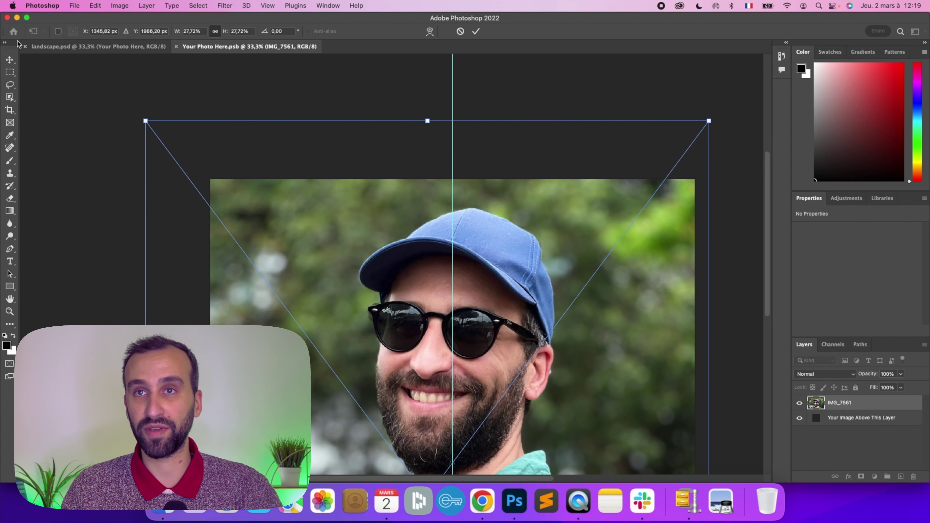
{"action": "left_click", "coordinate": [10, 61]}
{"action": "left_click", "coordinate": [73, 5]}
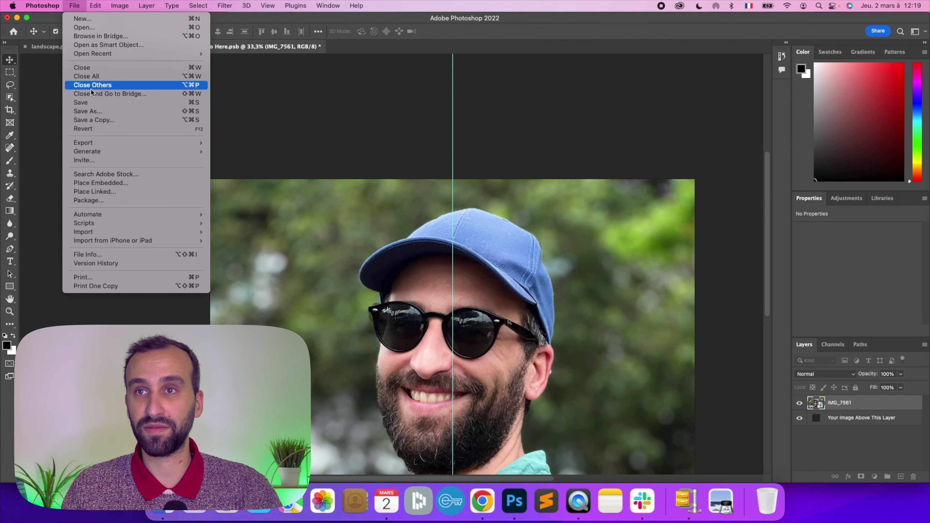
{"action": "left_click", "coordinate": [100, 99]}
{"action": "left_click", "coordinate": [109, 52]}
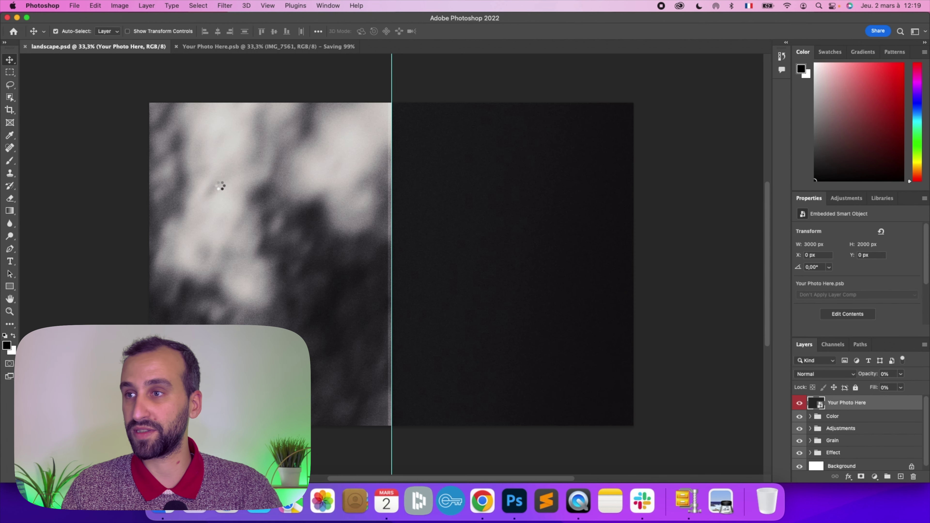
- Hide the canvas guide line and start the File menu's export-for-web option
{"action": "left_click", "coordinate": [268, 5]}
{"action": "left_click", "coordinate": [282, 188]}
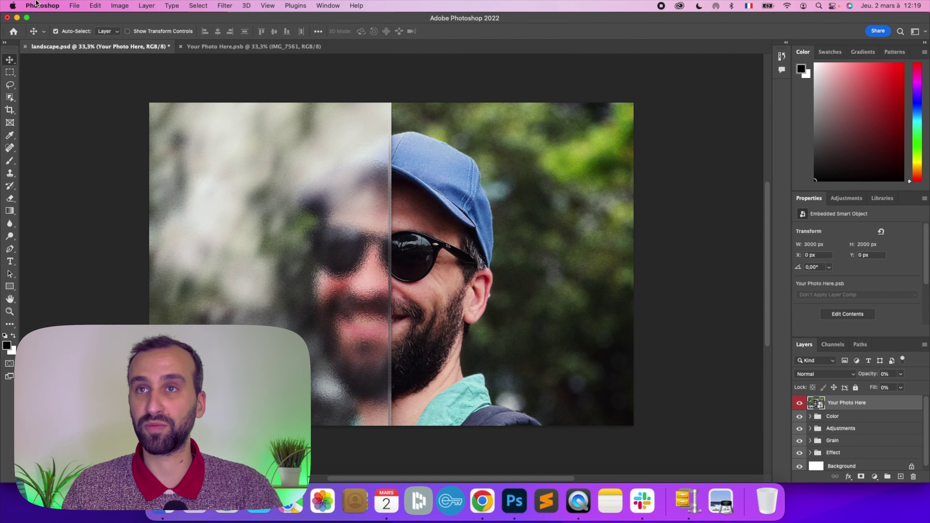
{"action": "left_click", "coordinate": [74, 5]}
{"action": "left_click", "coordinate": [293, 187]}
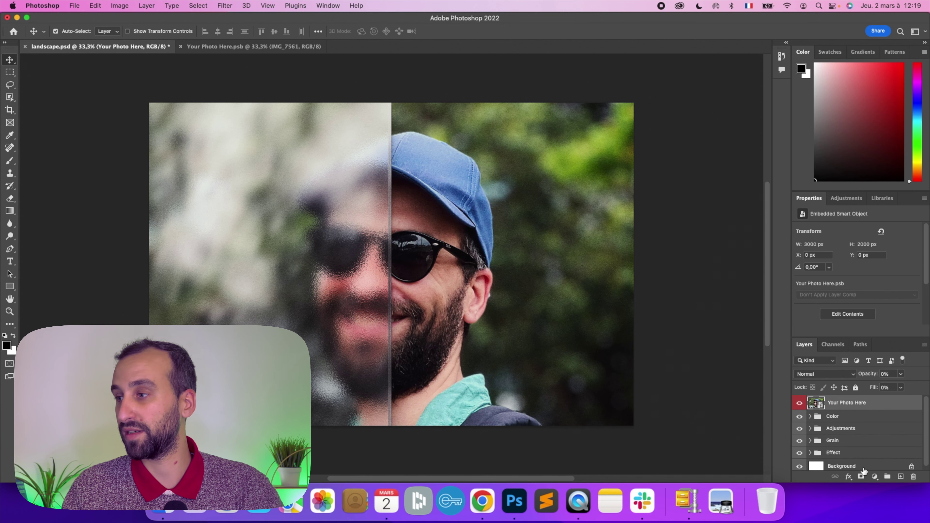
- Expand the Effect group, toggle the Glass Edge layers off and back on, then switch to Your Photo Here.psb
{"action": "scroll", "coordinate": [687, 398], "scroll_direction": "down", "scroll_amount": 2}
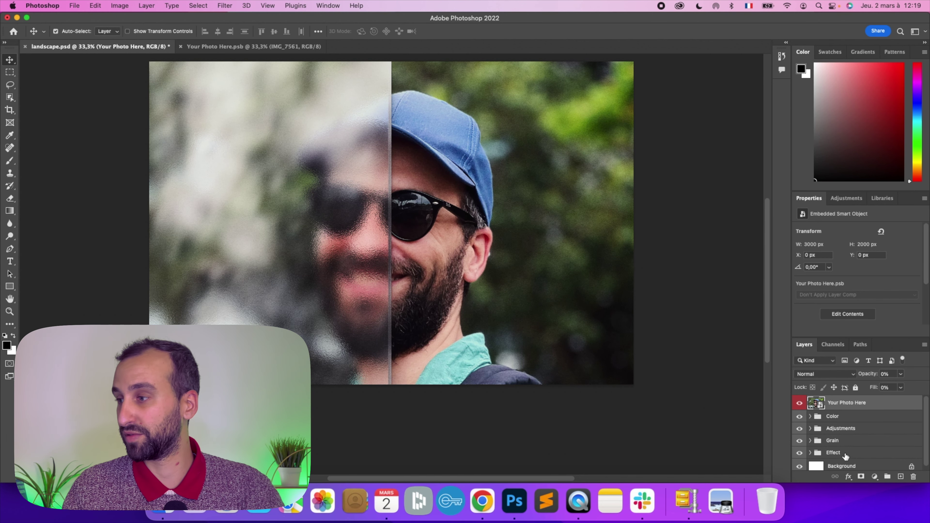
{"action": "left_click", "coordinate": [810, 452]}
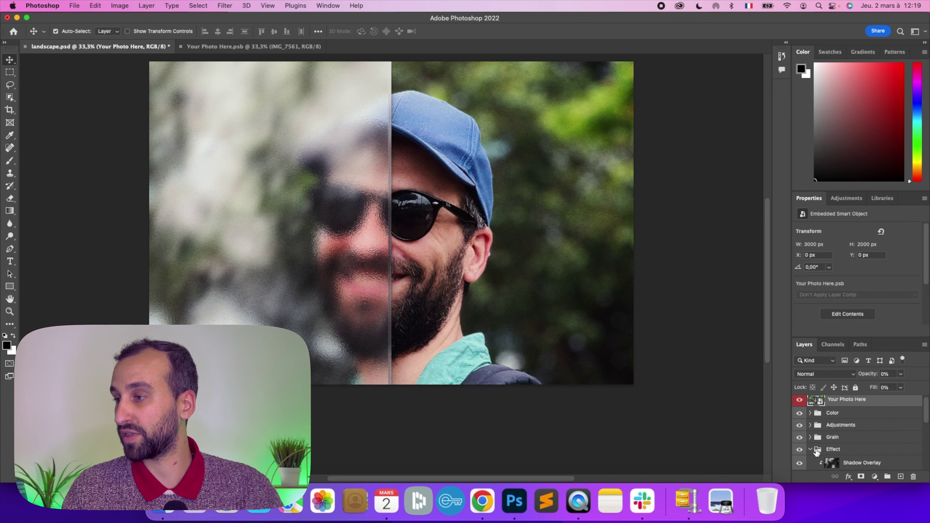
{"action": "scroll", "coordinate": [820, 454], "scroll_direction": "down", "scroll_amount": 5}
{"action": "left_click", "coordinate": [799, 432]}
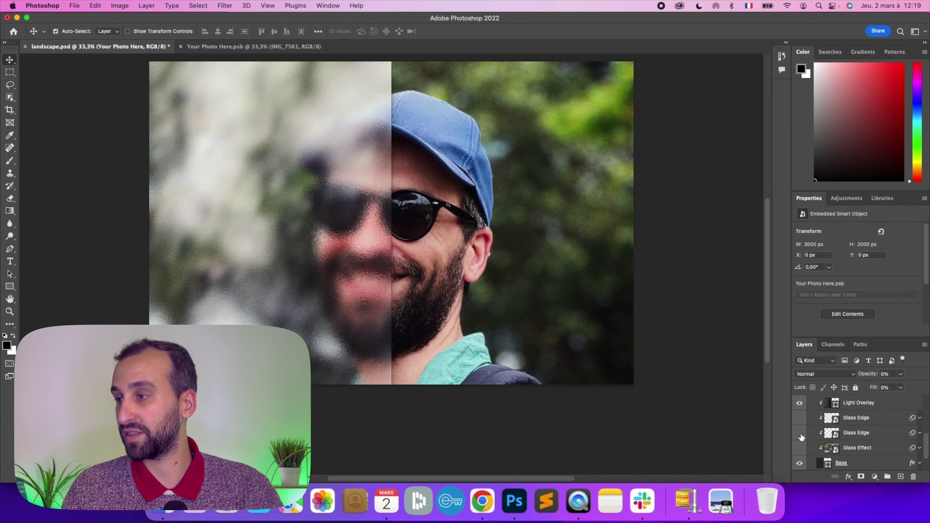
{"action": "left_click", "coordinate": [800, 433]}
{"action": "left_click", "coordinate": [800, 418]}
{"action": "left_click", "coordinate": [799, 447]}
{"action": "left_click", "coordinate": [228, 47]}
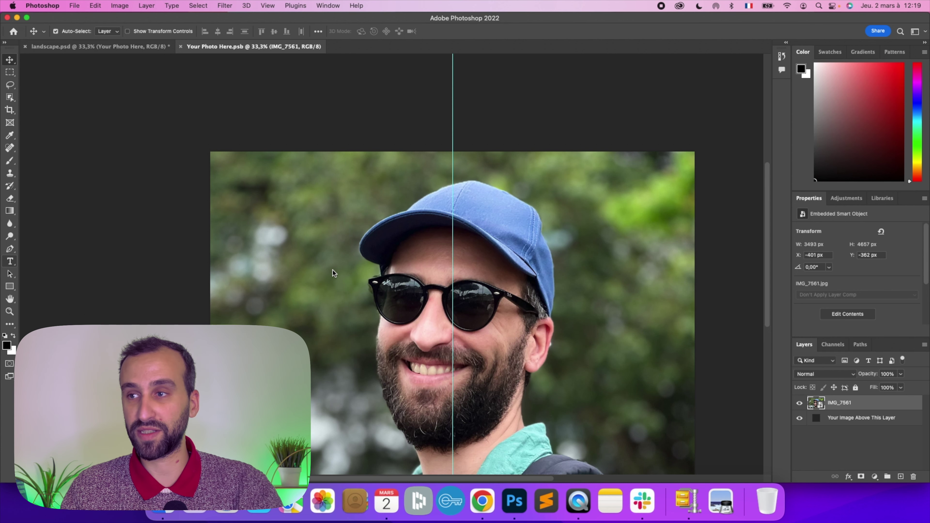
- Add a BONJOUR text layer on the portrait set to 150 pt
{"action": "left_click", "coordinate": [268, 288]}
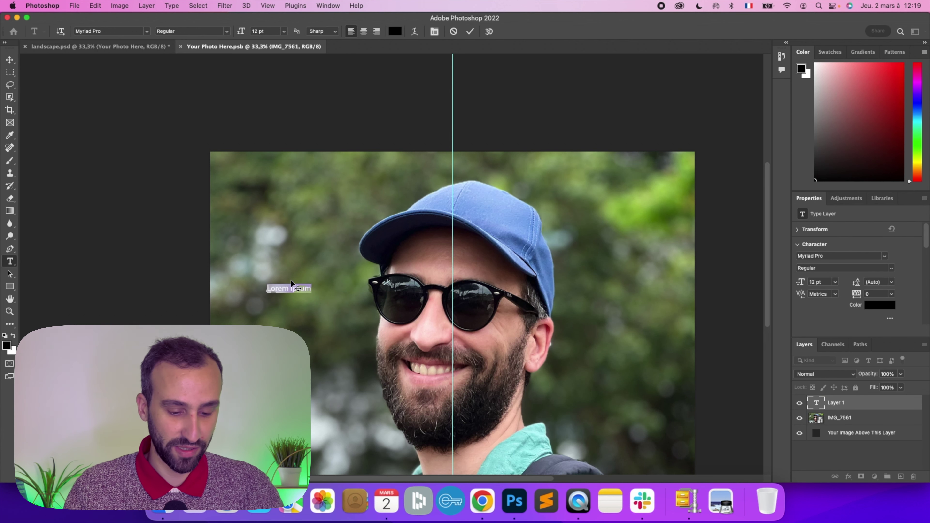
{"action": "type", "text": "BONJOUR"}
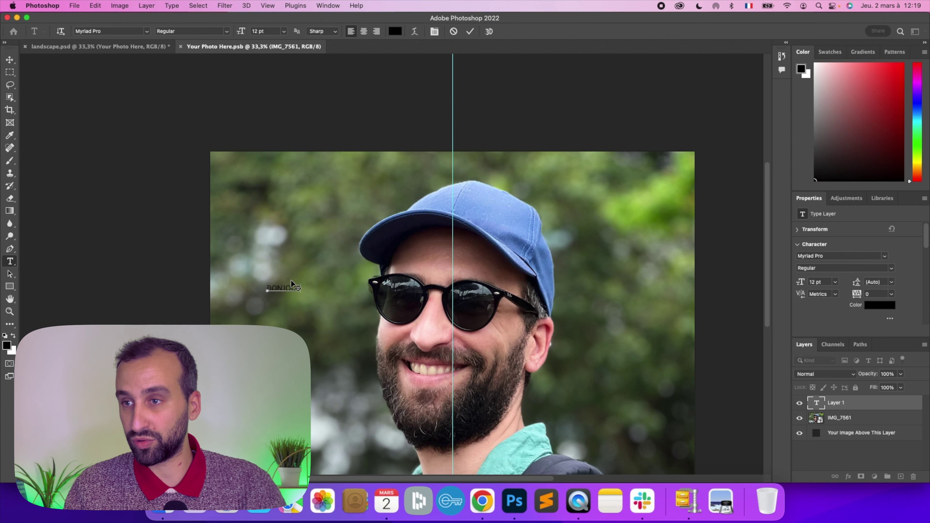
{"action": "double_click", "coordinate": [291, 288]}
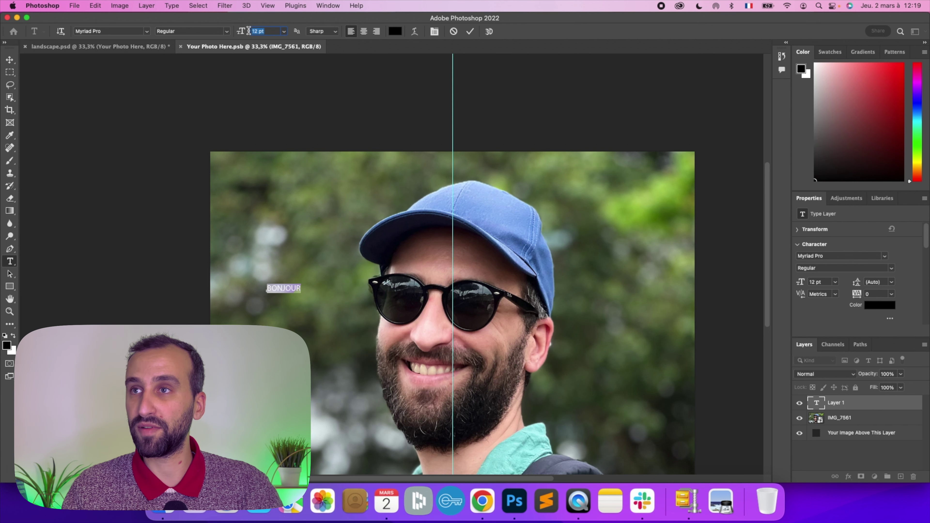
{"action": "left_click", "coordinate": [260, 31]}
{"action": "type", "text": "150"}
{"action": "key", "text": "Return"}
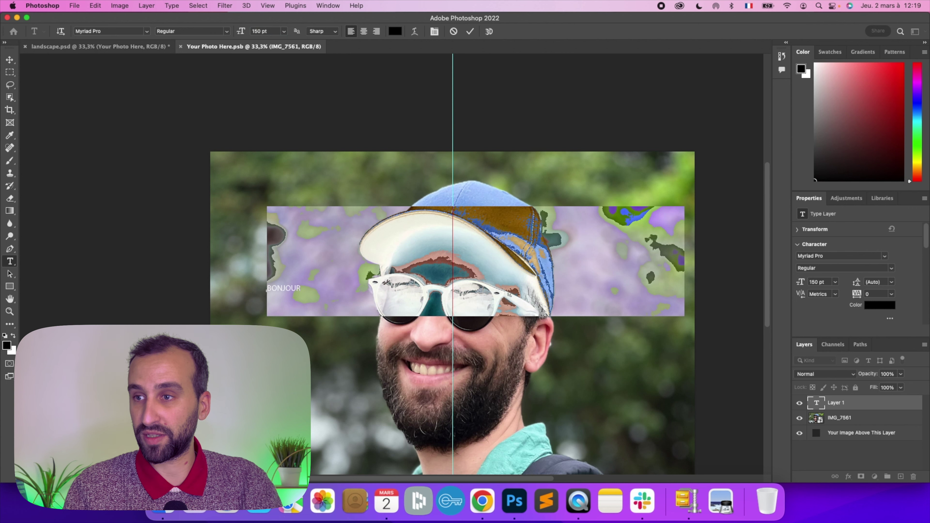
{"action": "left_click", "coordinate": [10, 60]}
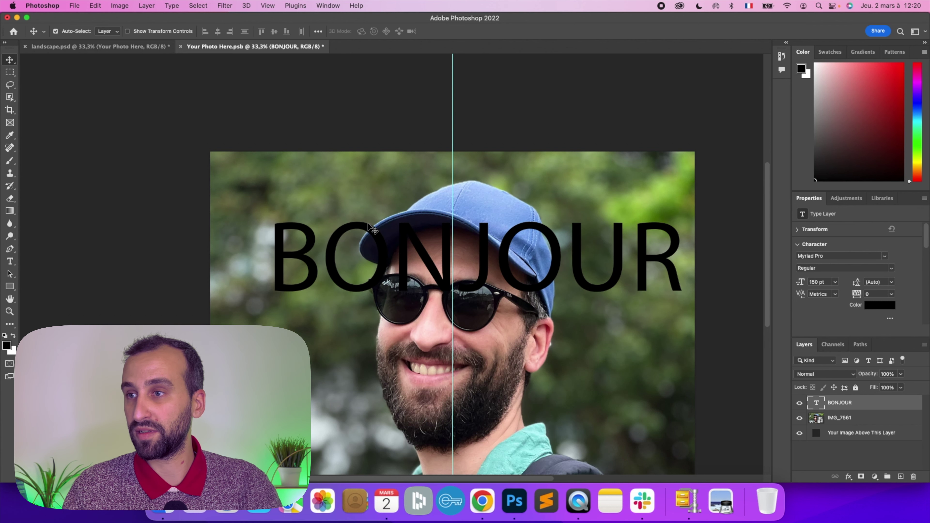
- Move BONJOUR down over the lower portrait, save, and return to landscape.psd
{"action": "left_click_drag", "start_coordinate": [368, 225], "coordinate": [352, 370]}
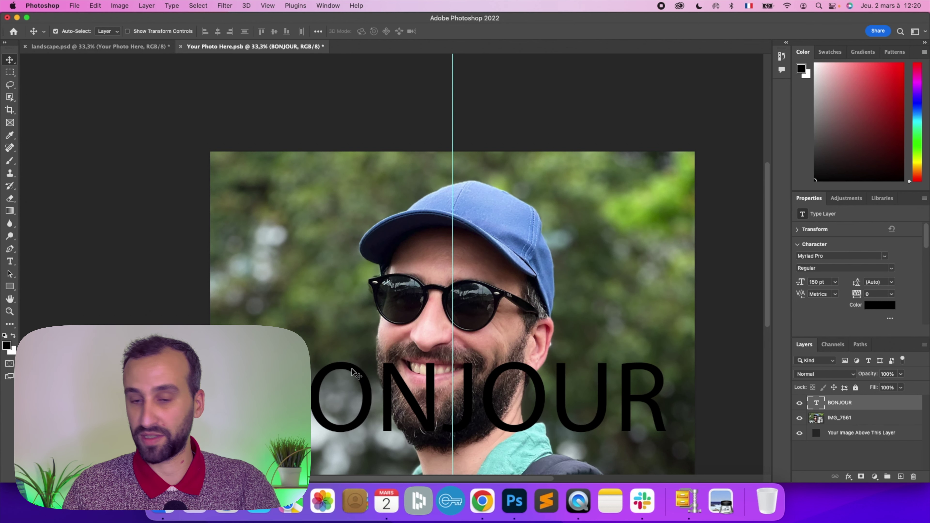
{"action": "key", "text": "super+s"}
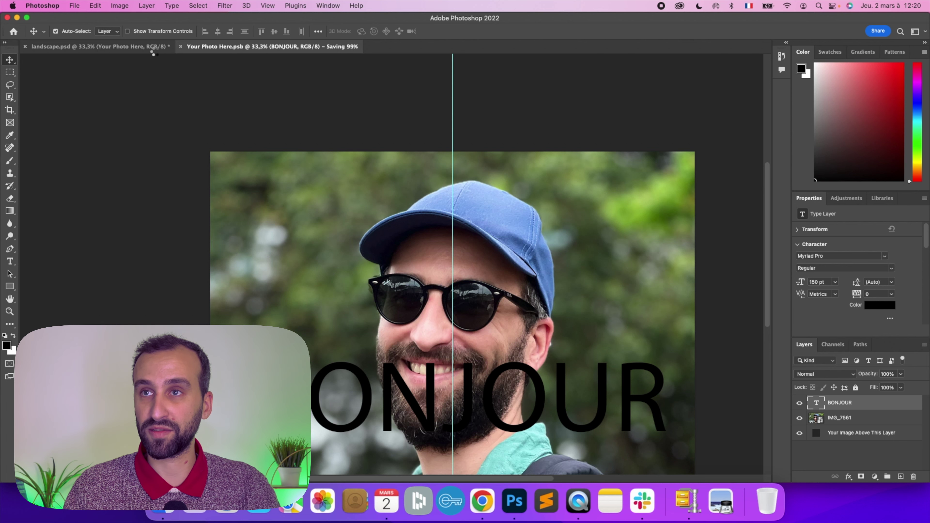
{"action": "left_click", "coordinate": [156, 47]}
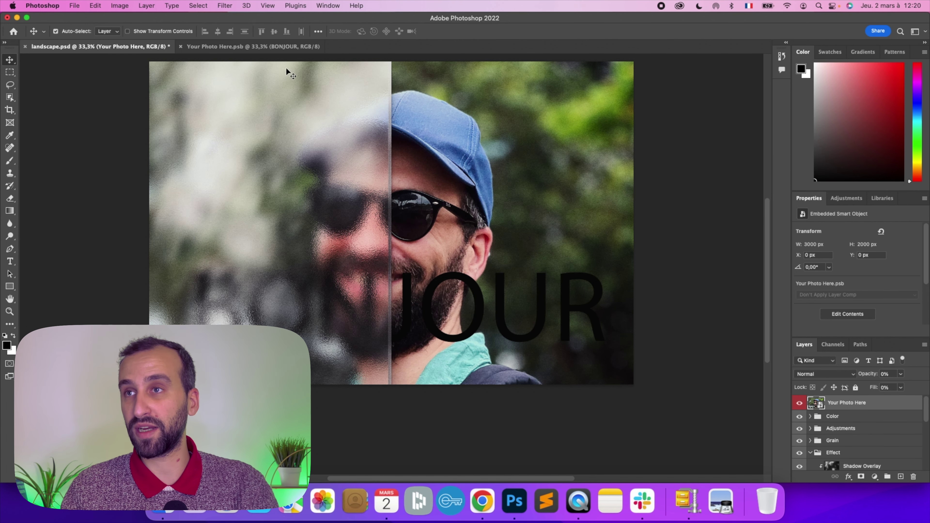
{"action": "key", "text": "ctrl+Tab"}
{"action": "key", "text": "ctrl+Tab"}
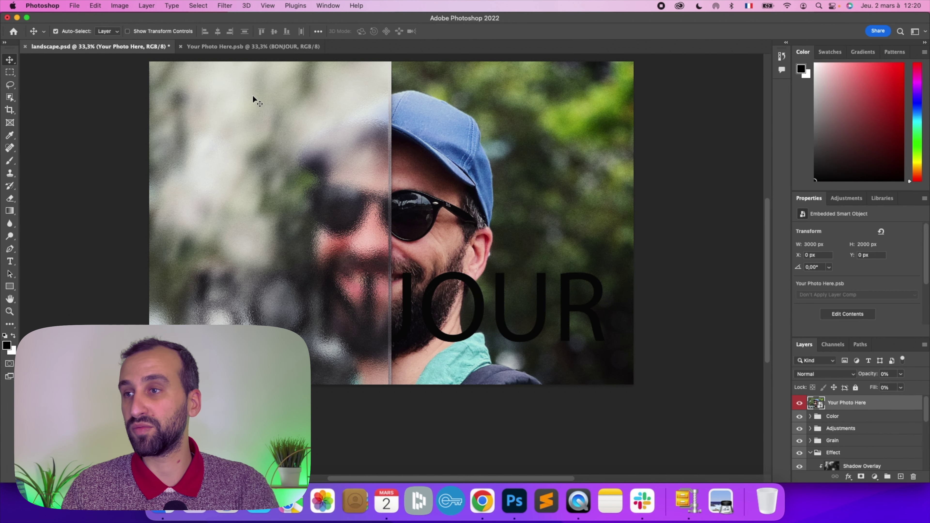
{"action": "scroll", "coordinate": [403, 333], "scroll_direction": "up", "scroll_amount": 2}
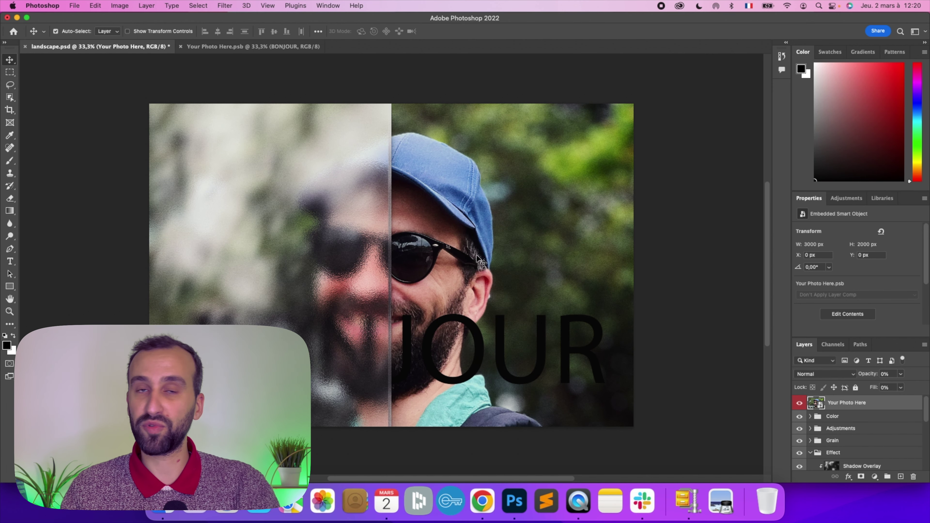